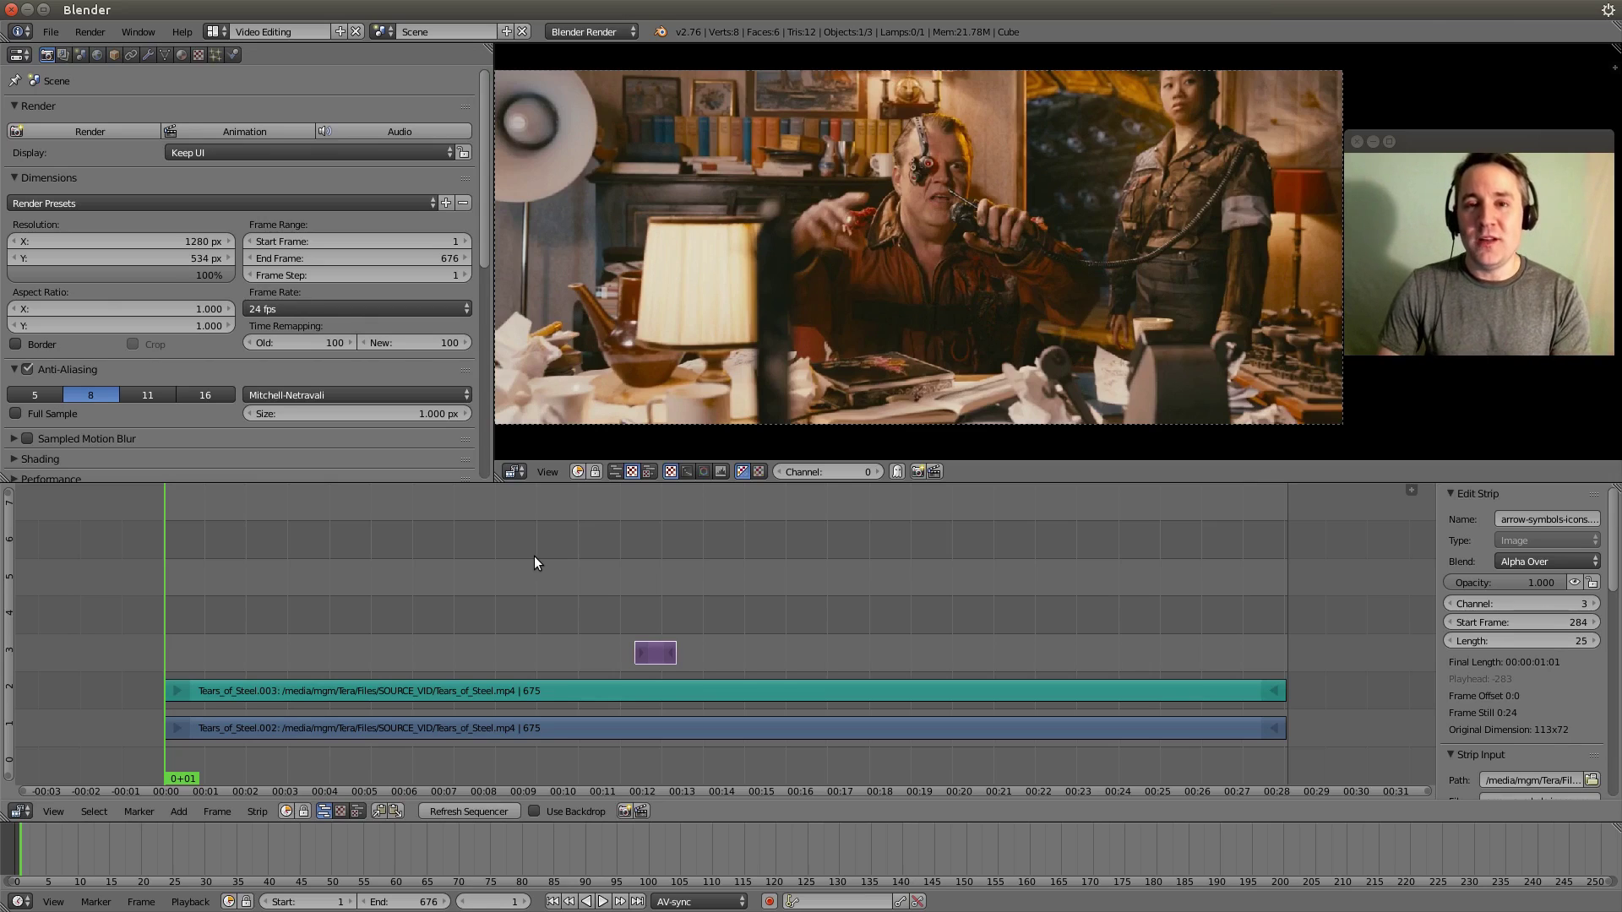
Insert a black Color effect strip on channel 3 at frame 1
click(179, 811)
mouse_move(213, 691)
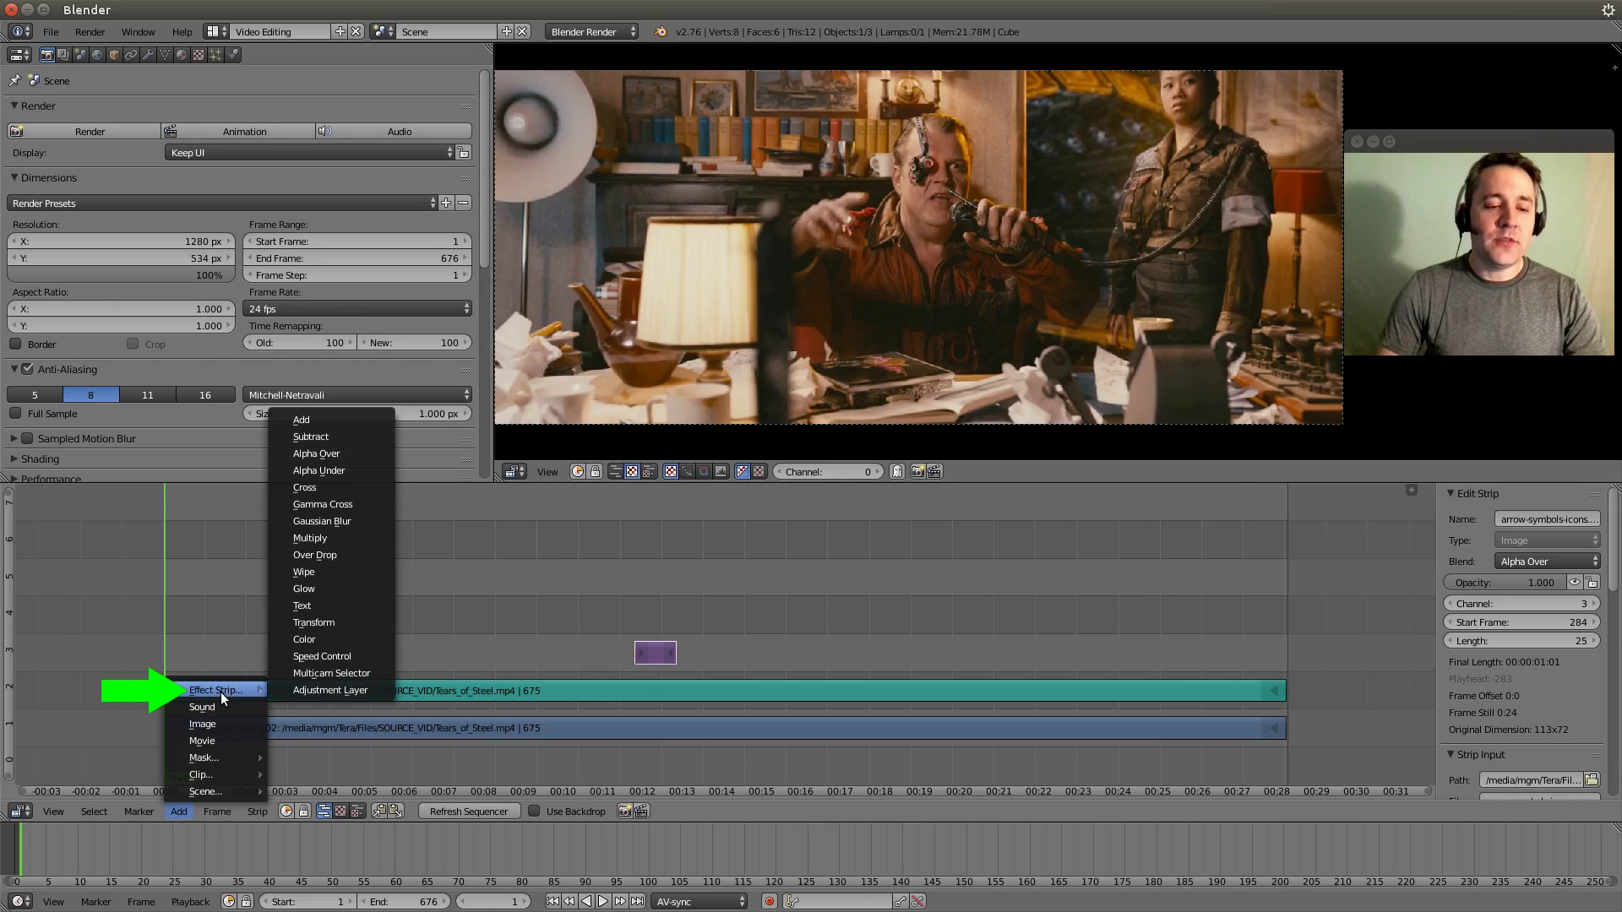
click(331, 641)
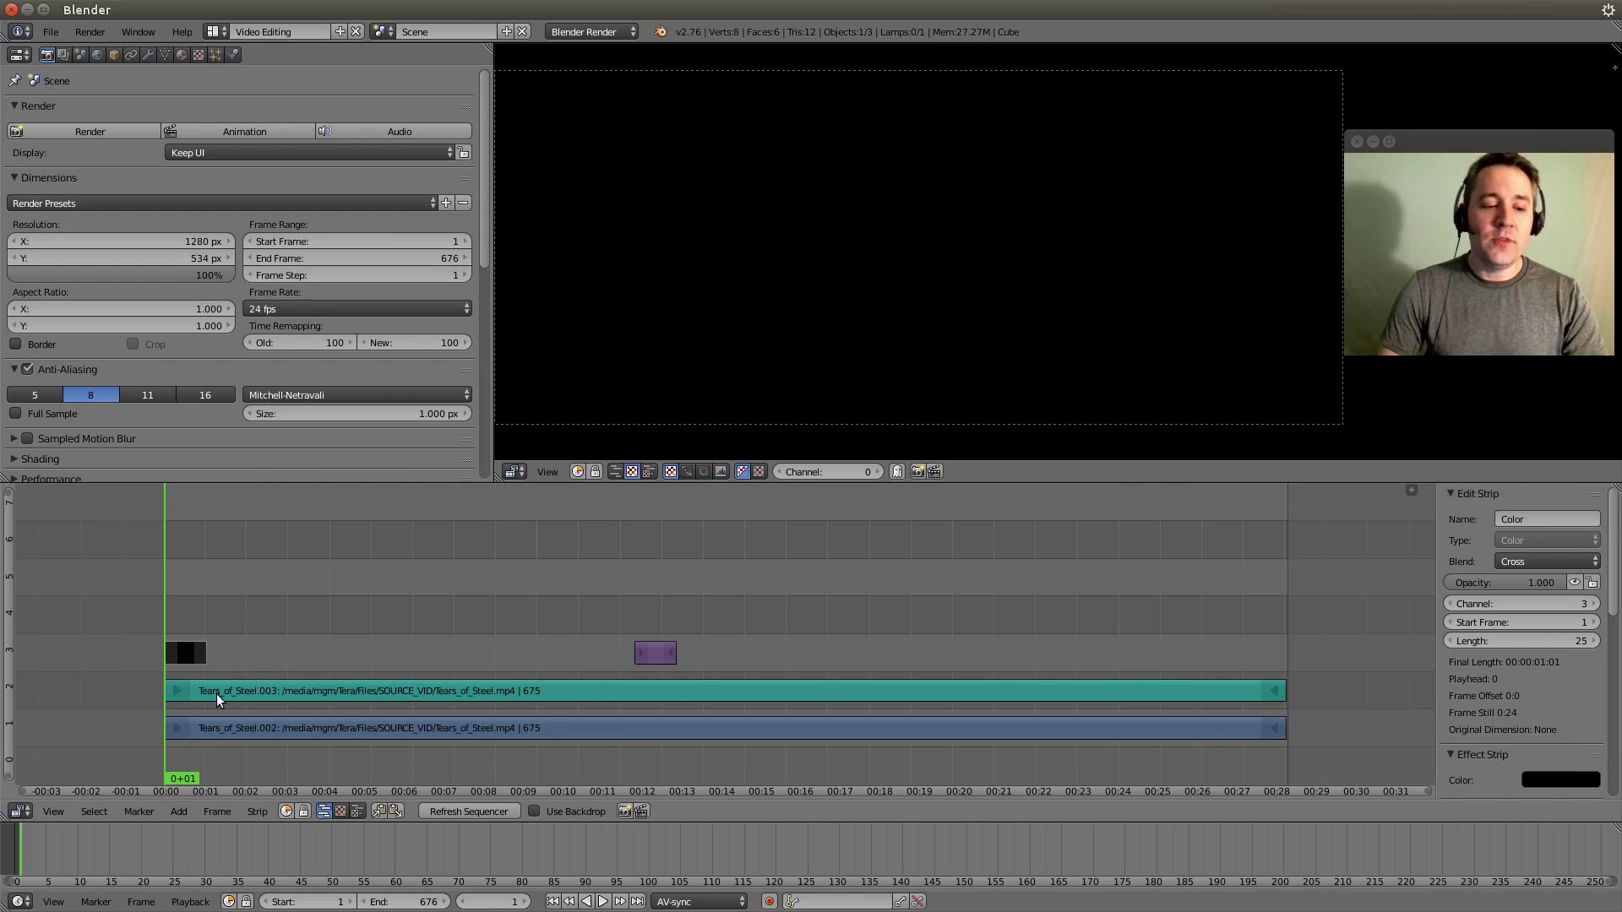
Add a 25-frame Gamma Cross from the black strip into the Tears_of_Steel.002 footage
right_click(211, 727)
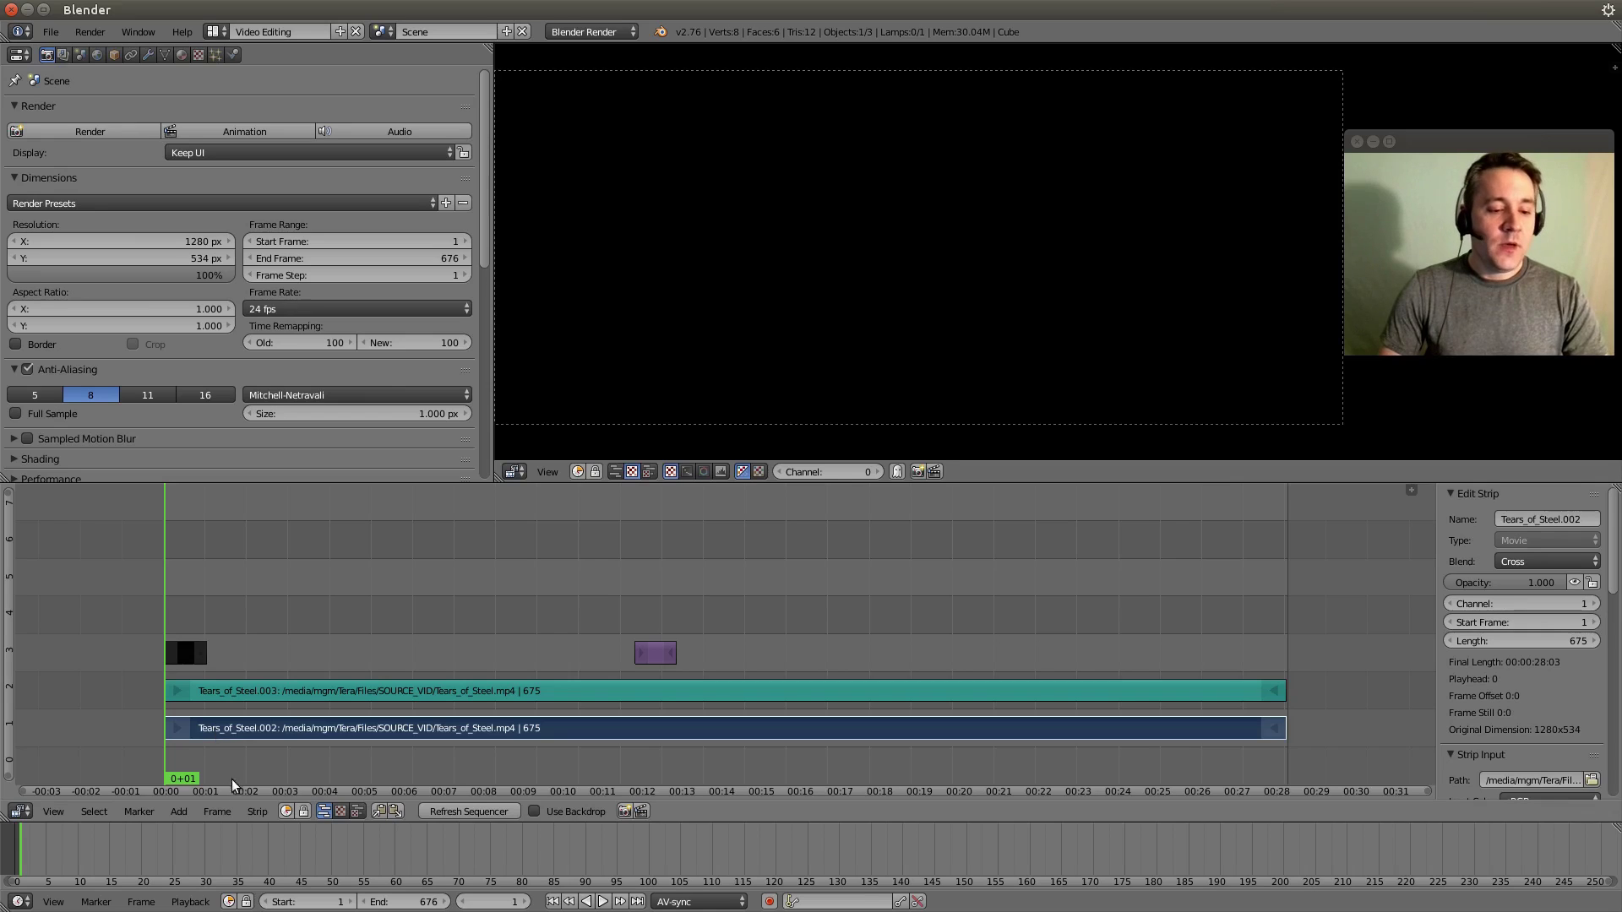
click(181, 813)
mouse_move(213, 689)
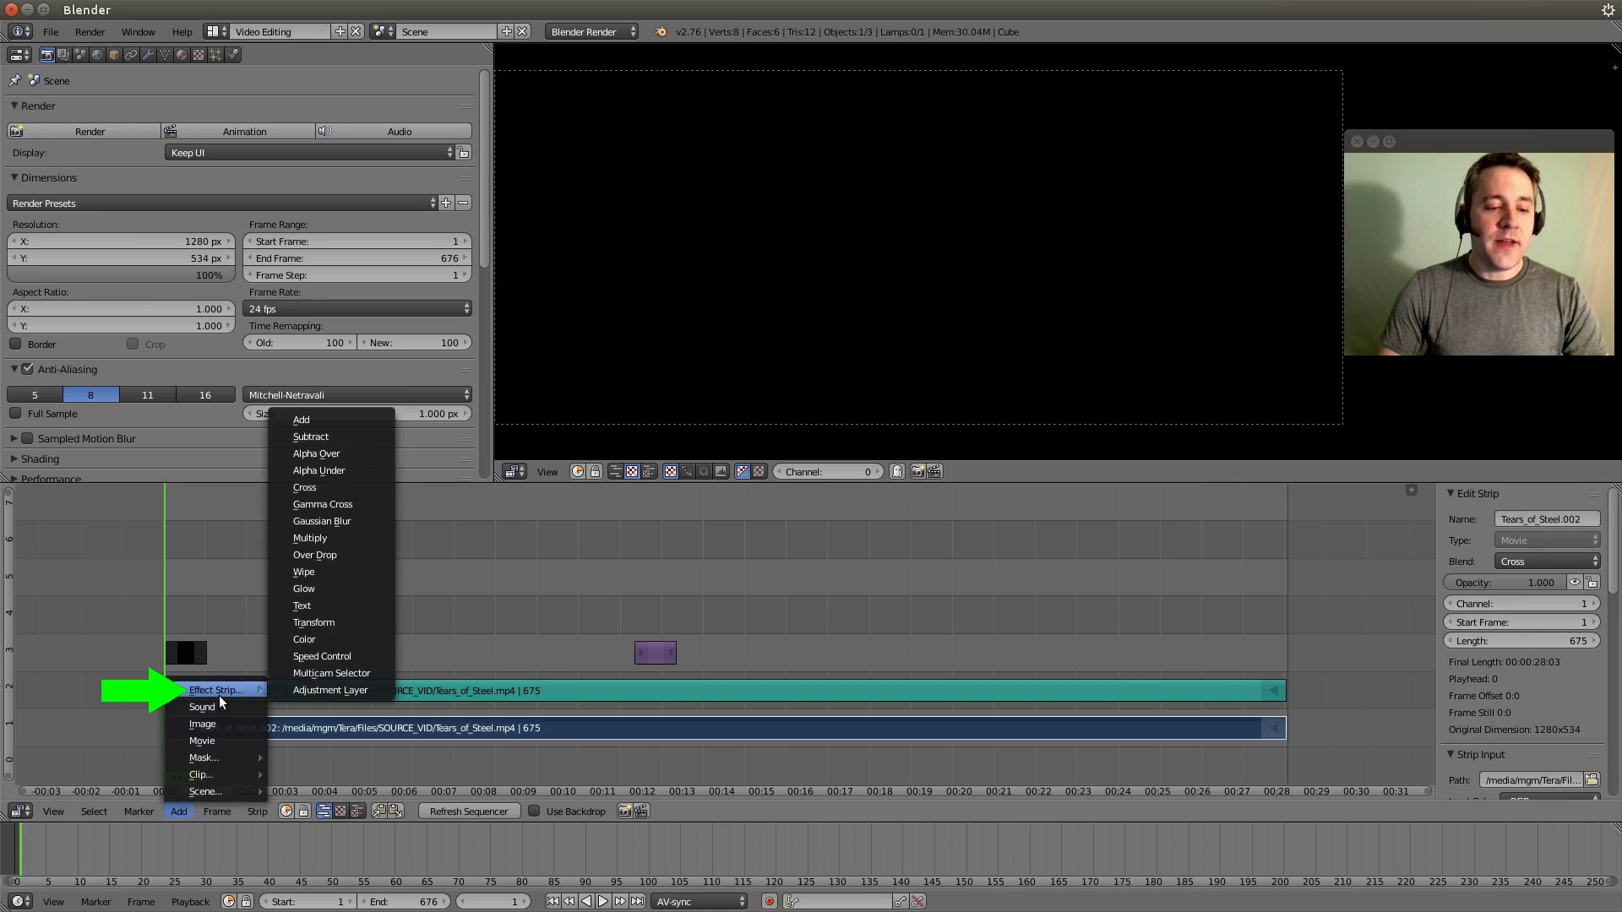
click(367, 504)
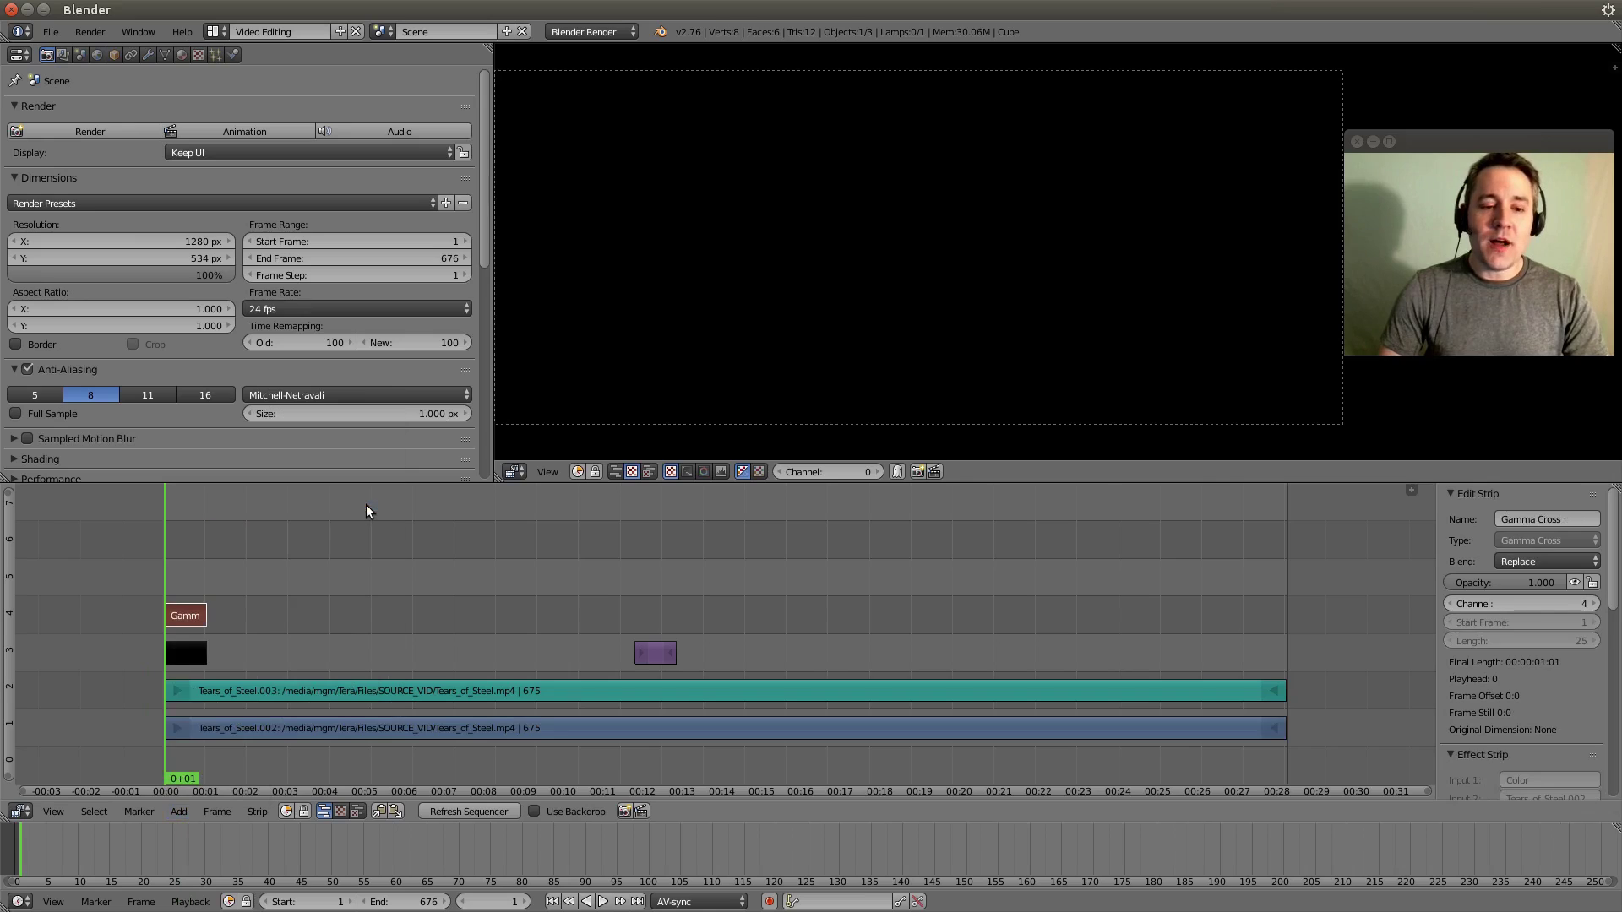
click(187, 625)
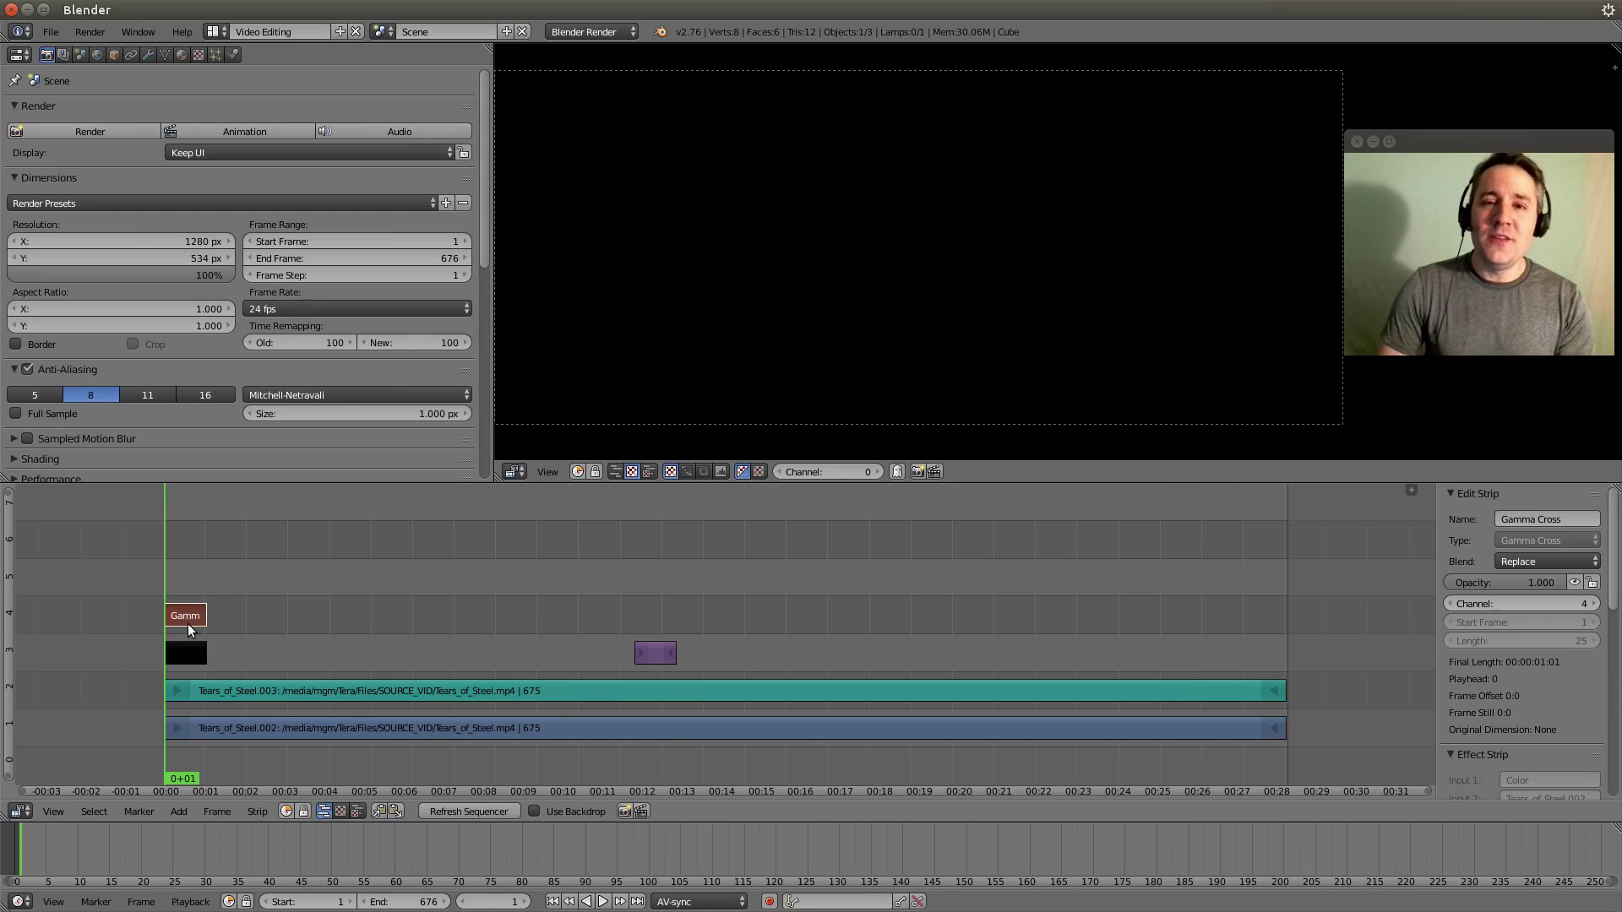
click(216, 816)
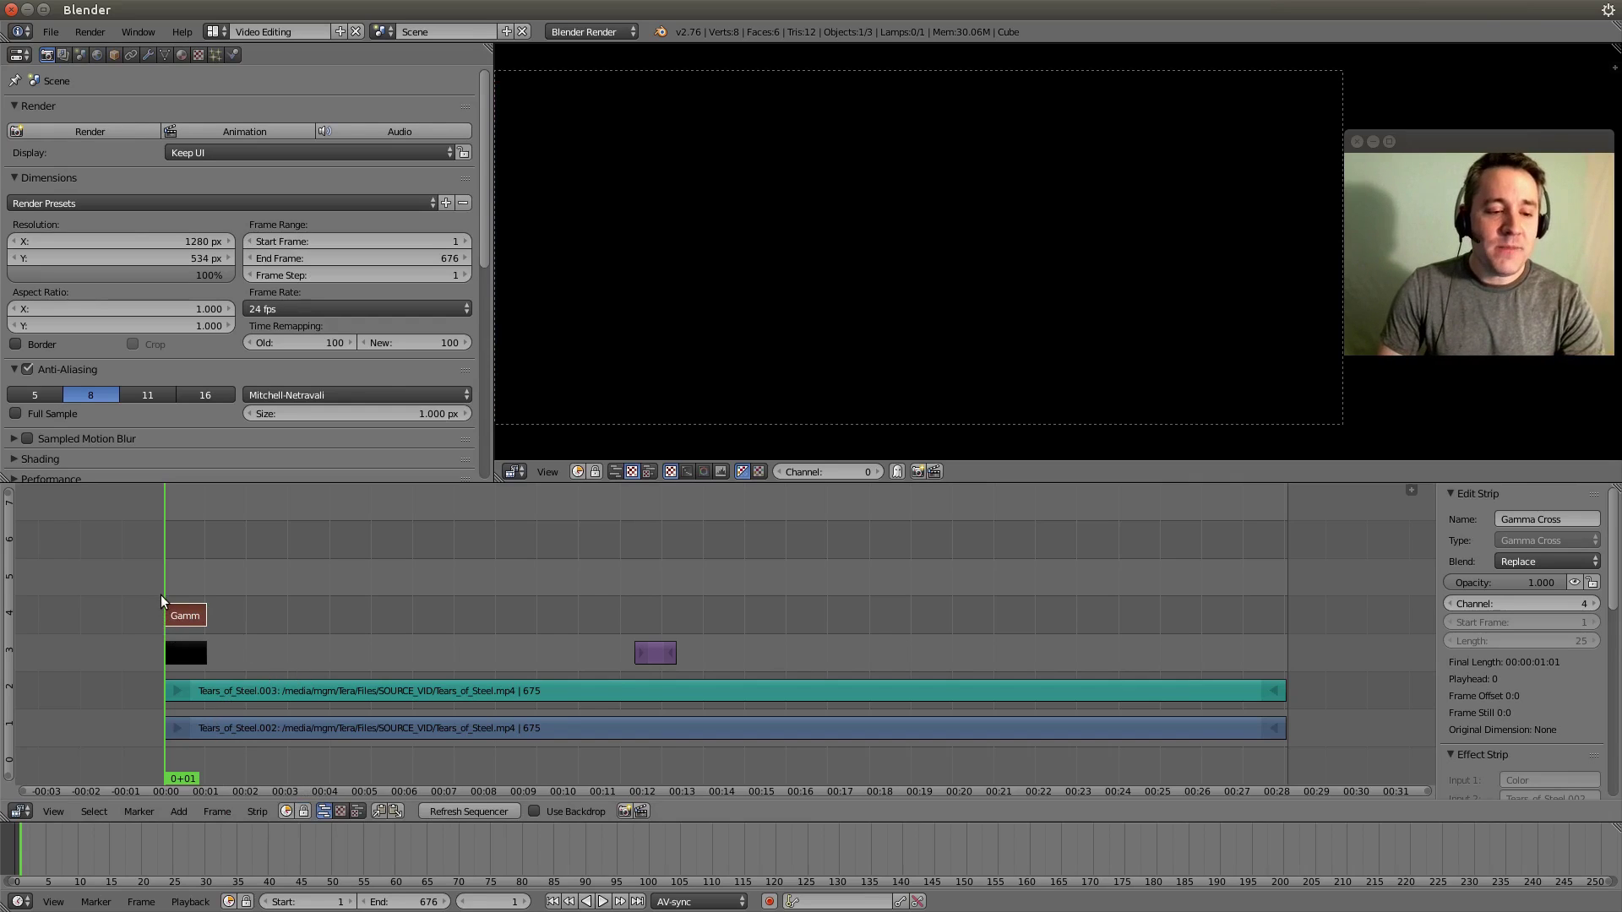
Set a frame 0–33 preview range over the fade, play it, then jump to frame 297
drag(200, 641, 218, 742)
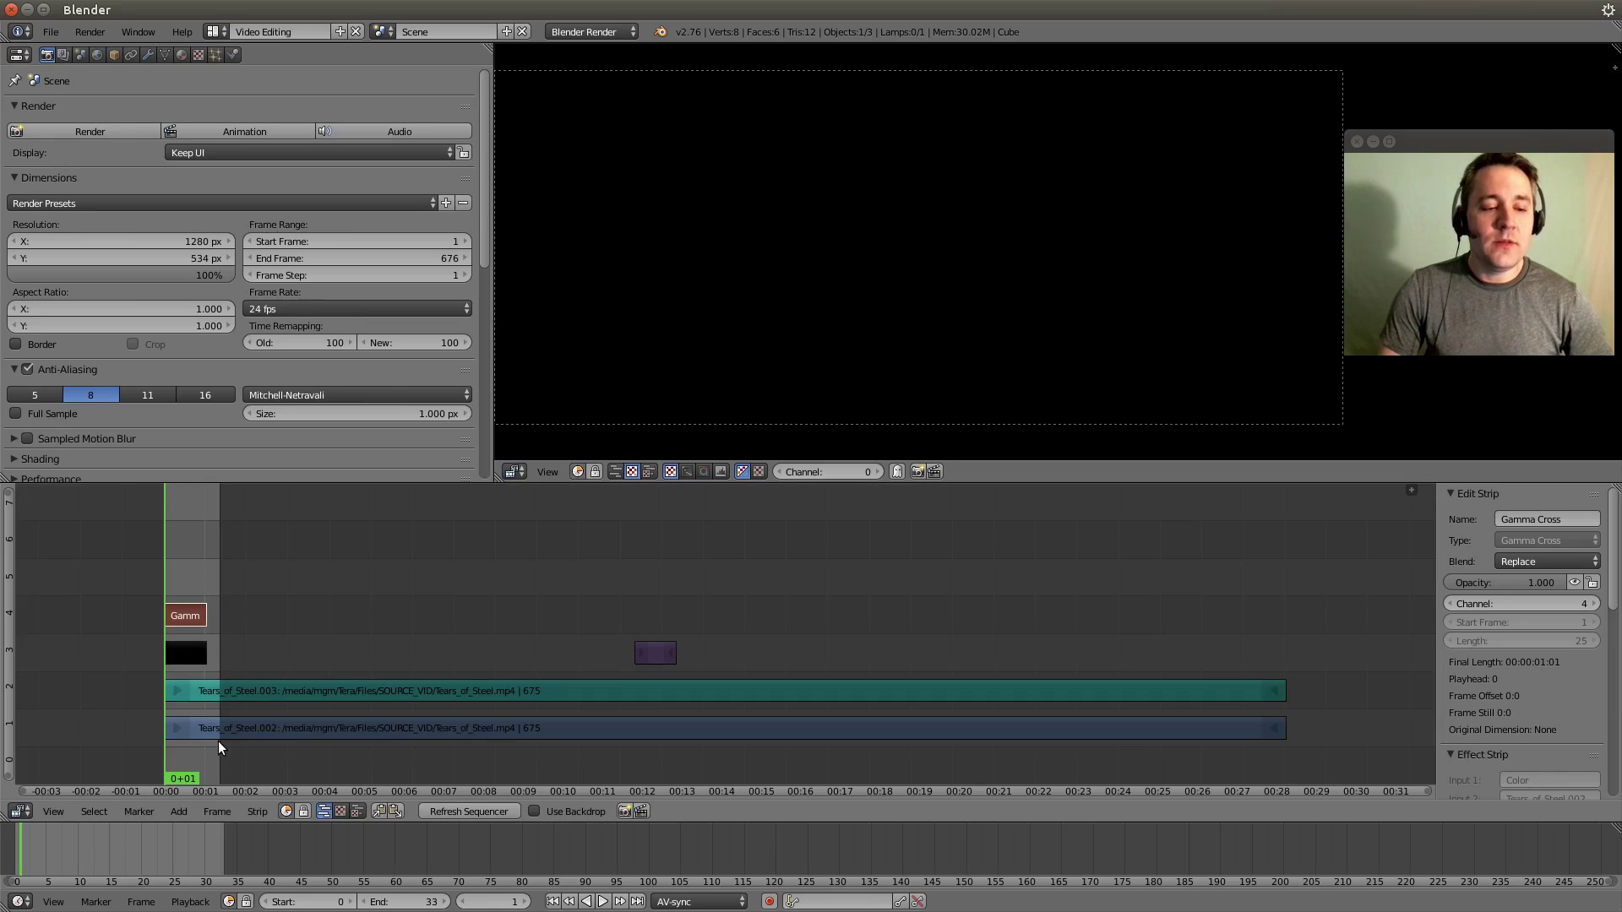
click(603, 901)
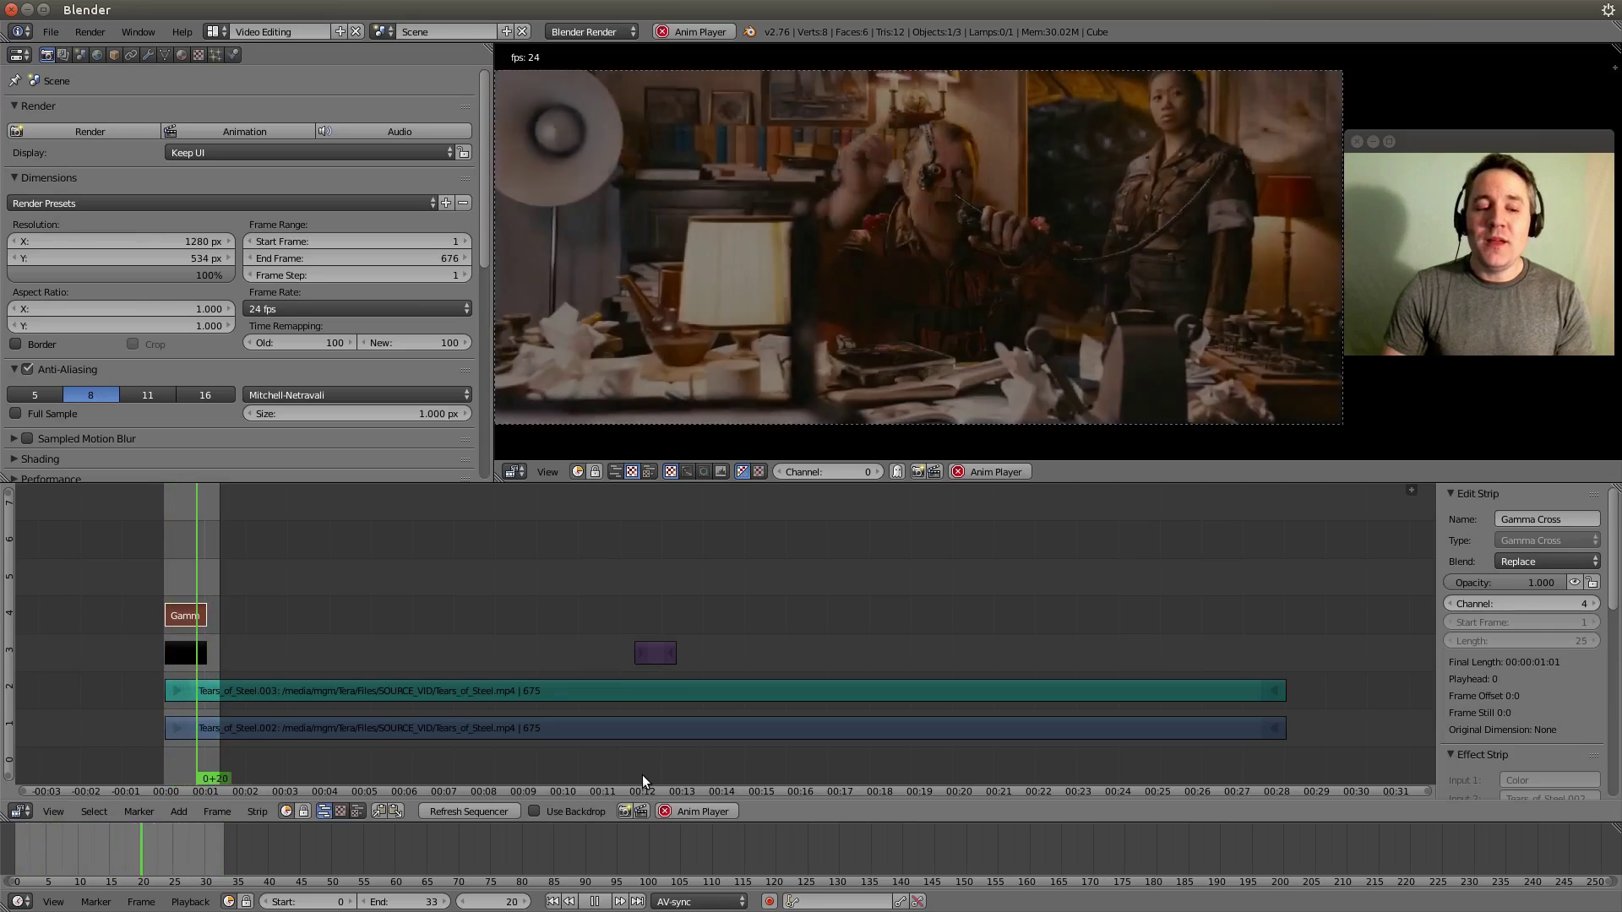
click(594, 901)
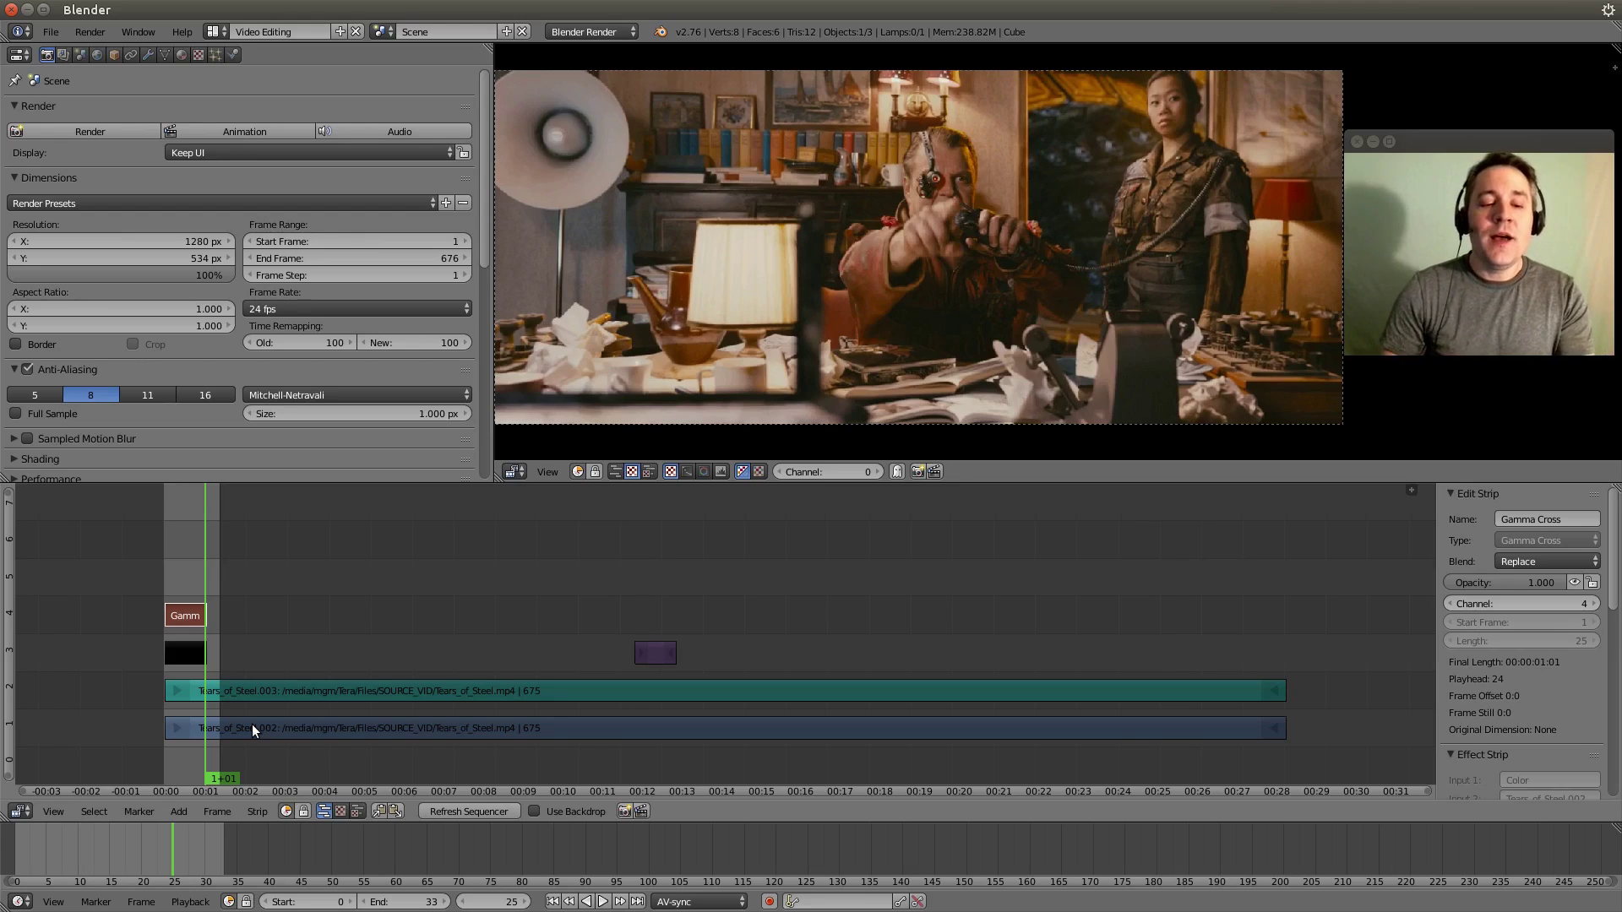
click(658, 649)
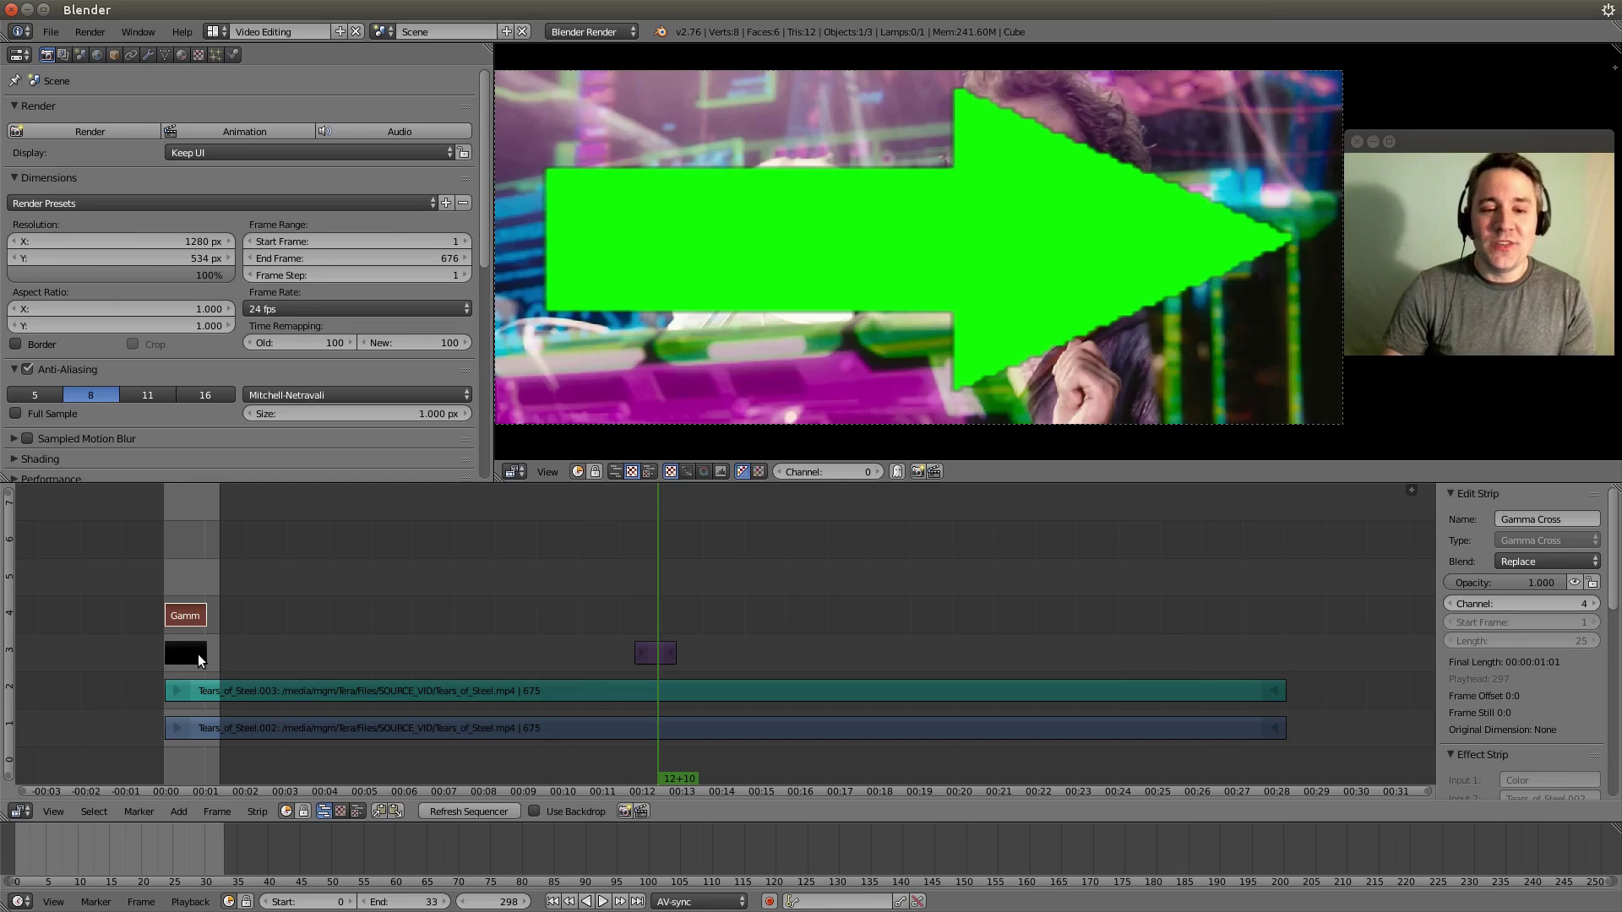
Move the black Color and Gamma Cross strips up one channel, to channels 4 and 5
click(186, 657)
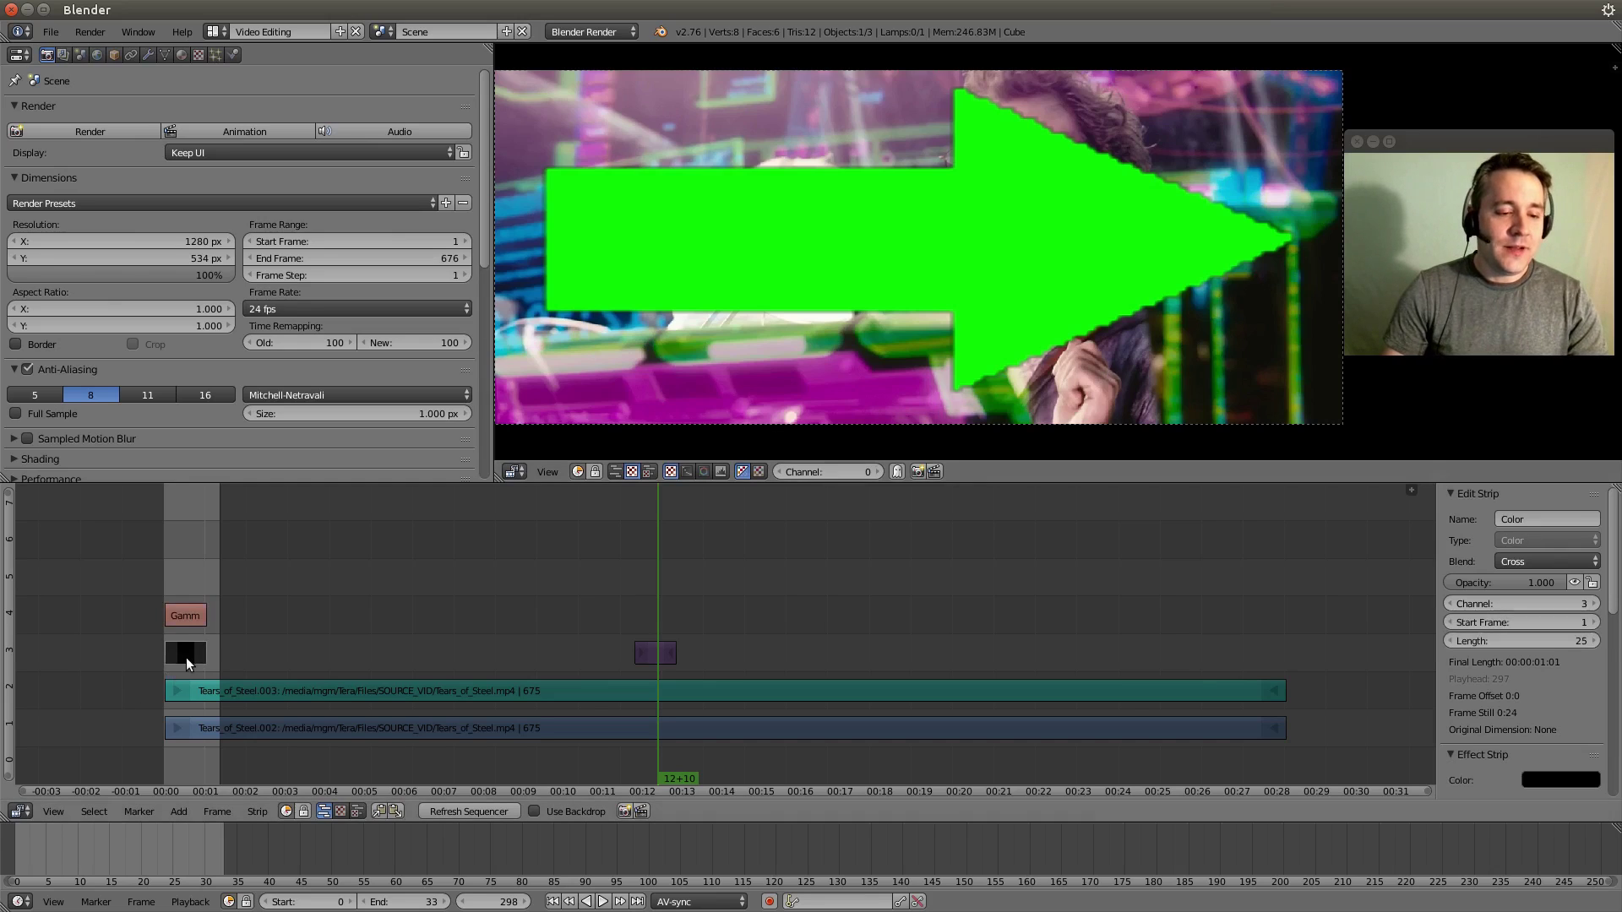
right_click(181, 619)
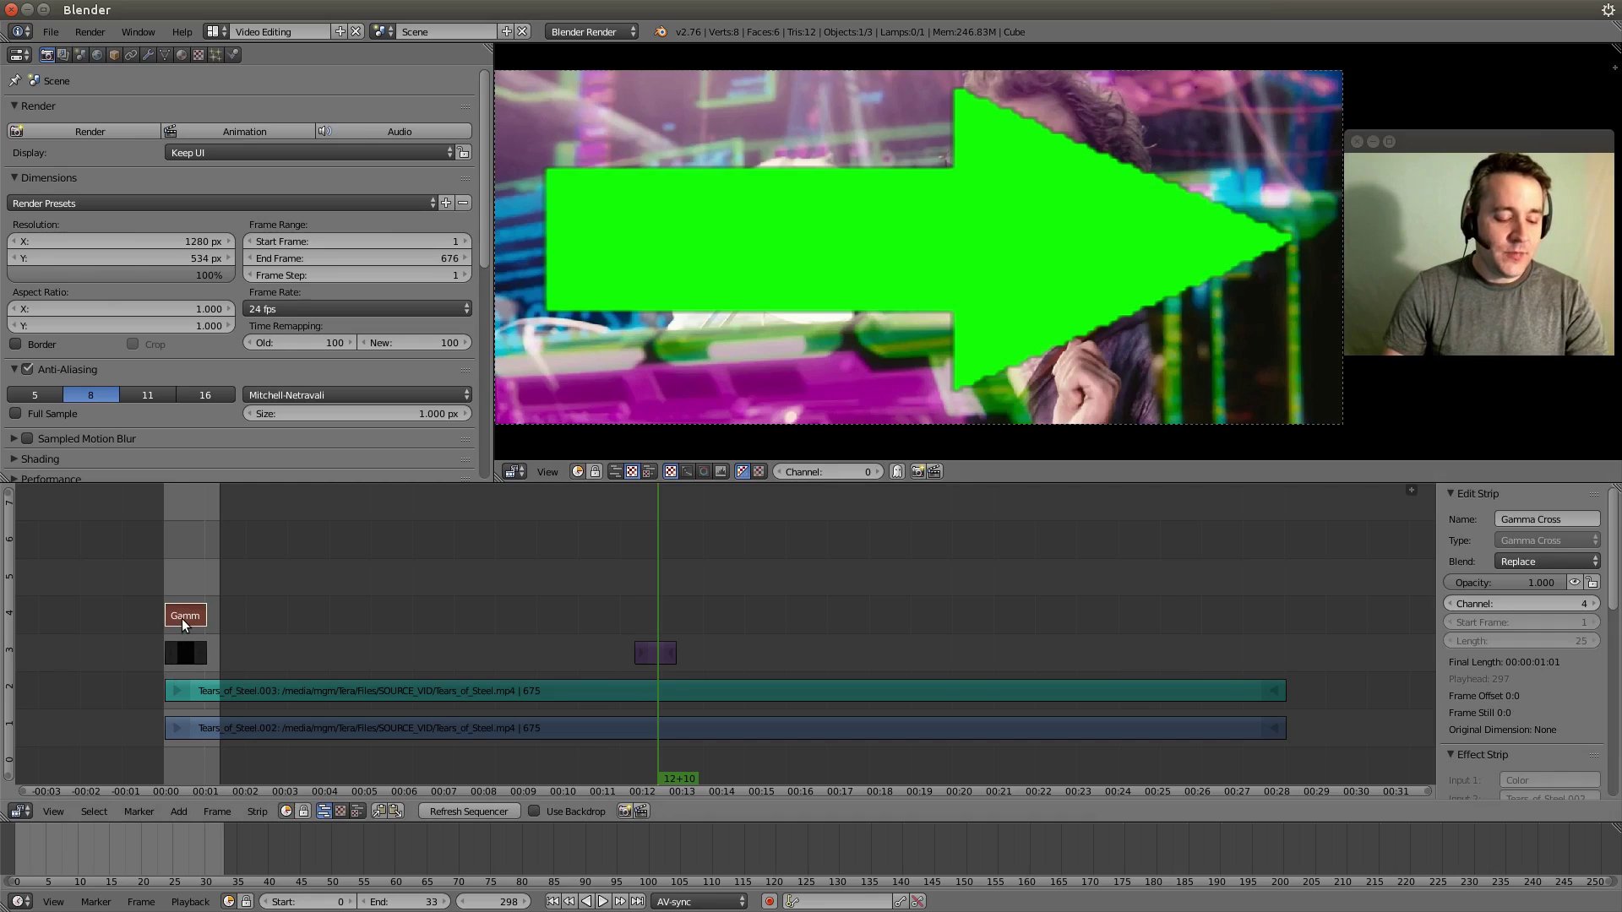
key(g)
click(186, 581)
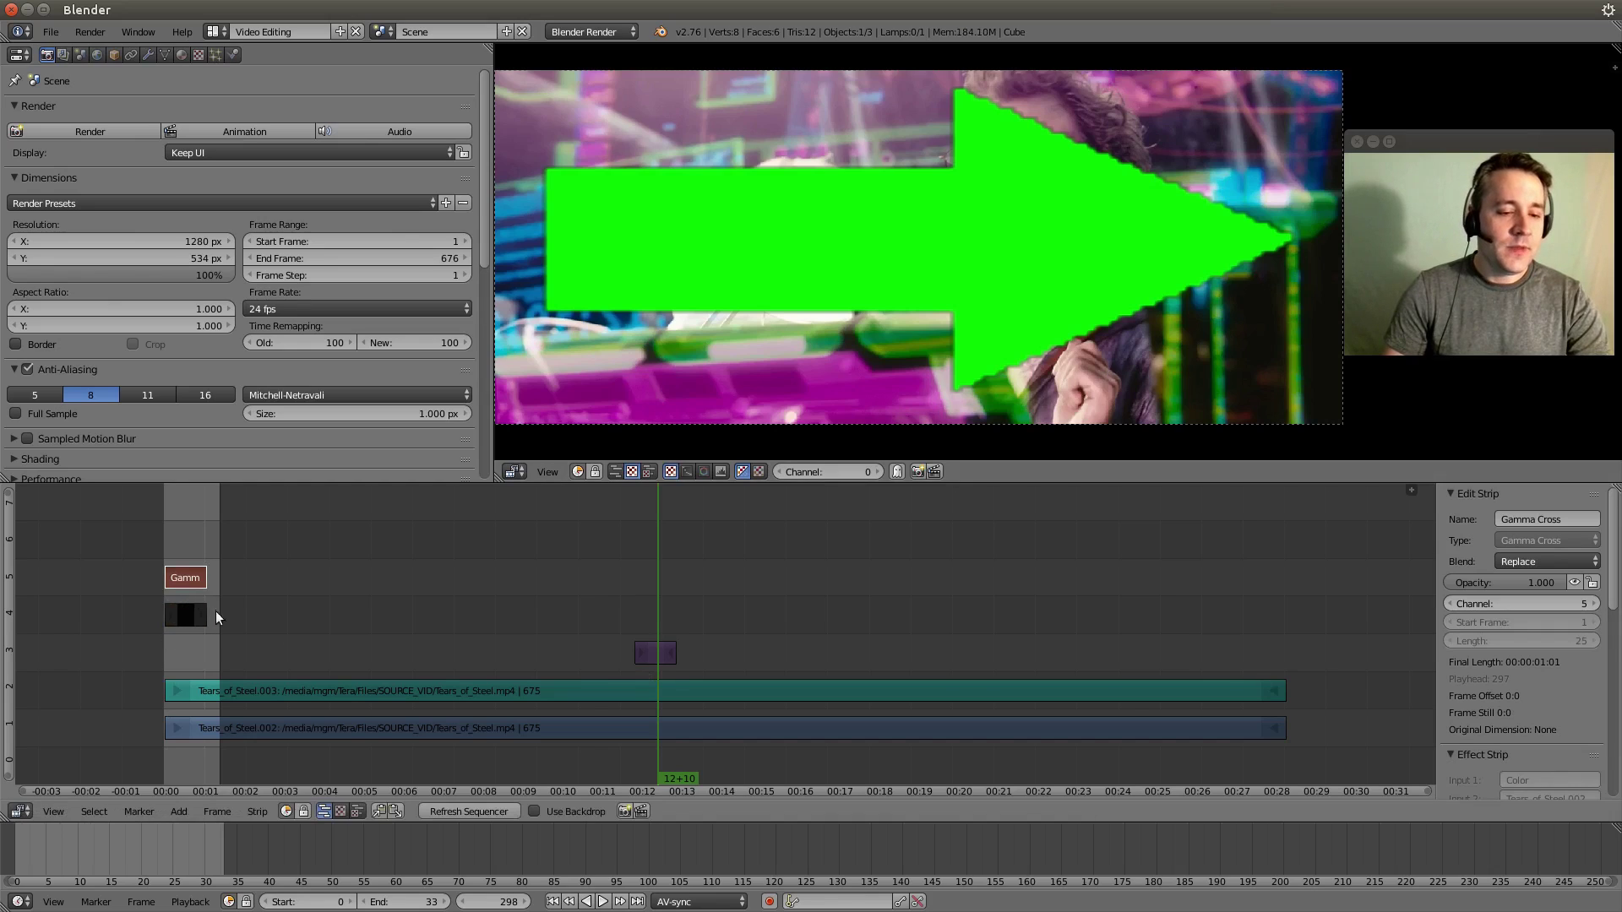
Slide the arrow image strip to frame 1 and play the opening from frame 12
right_click(656, 647)
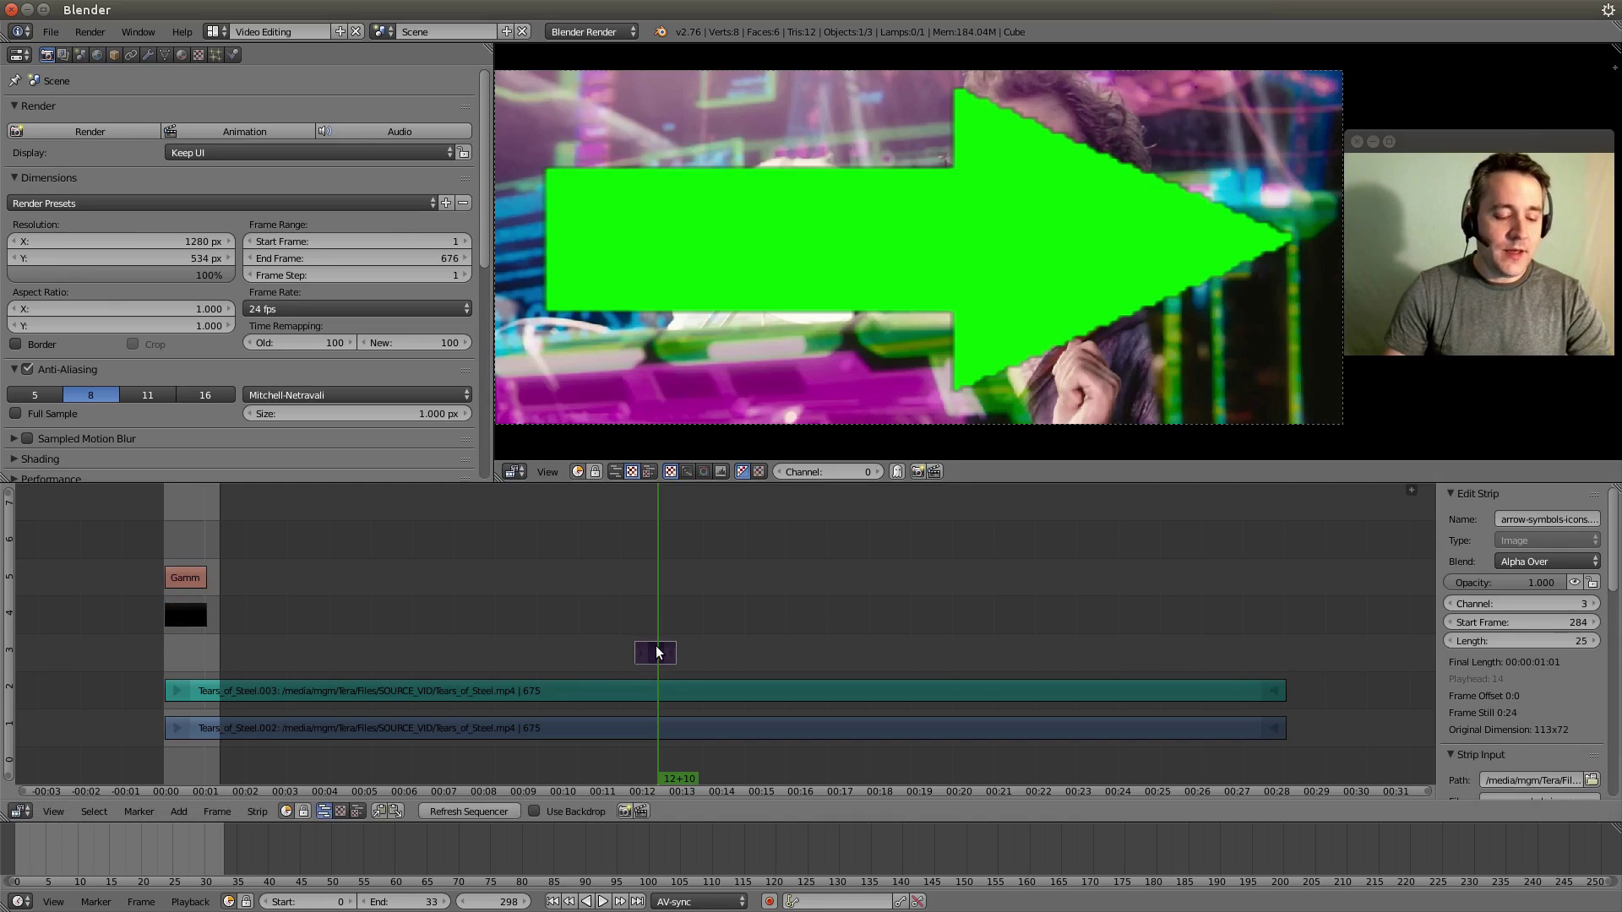
key(g)
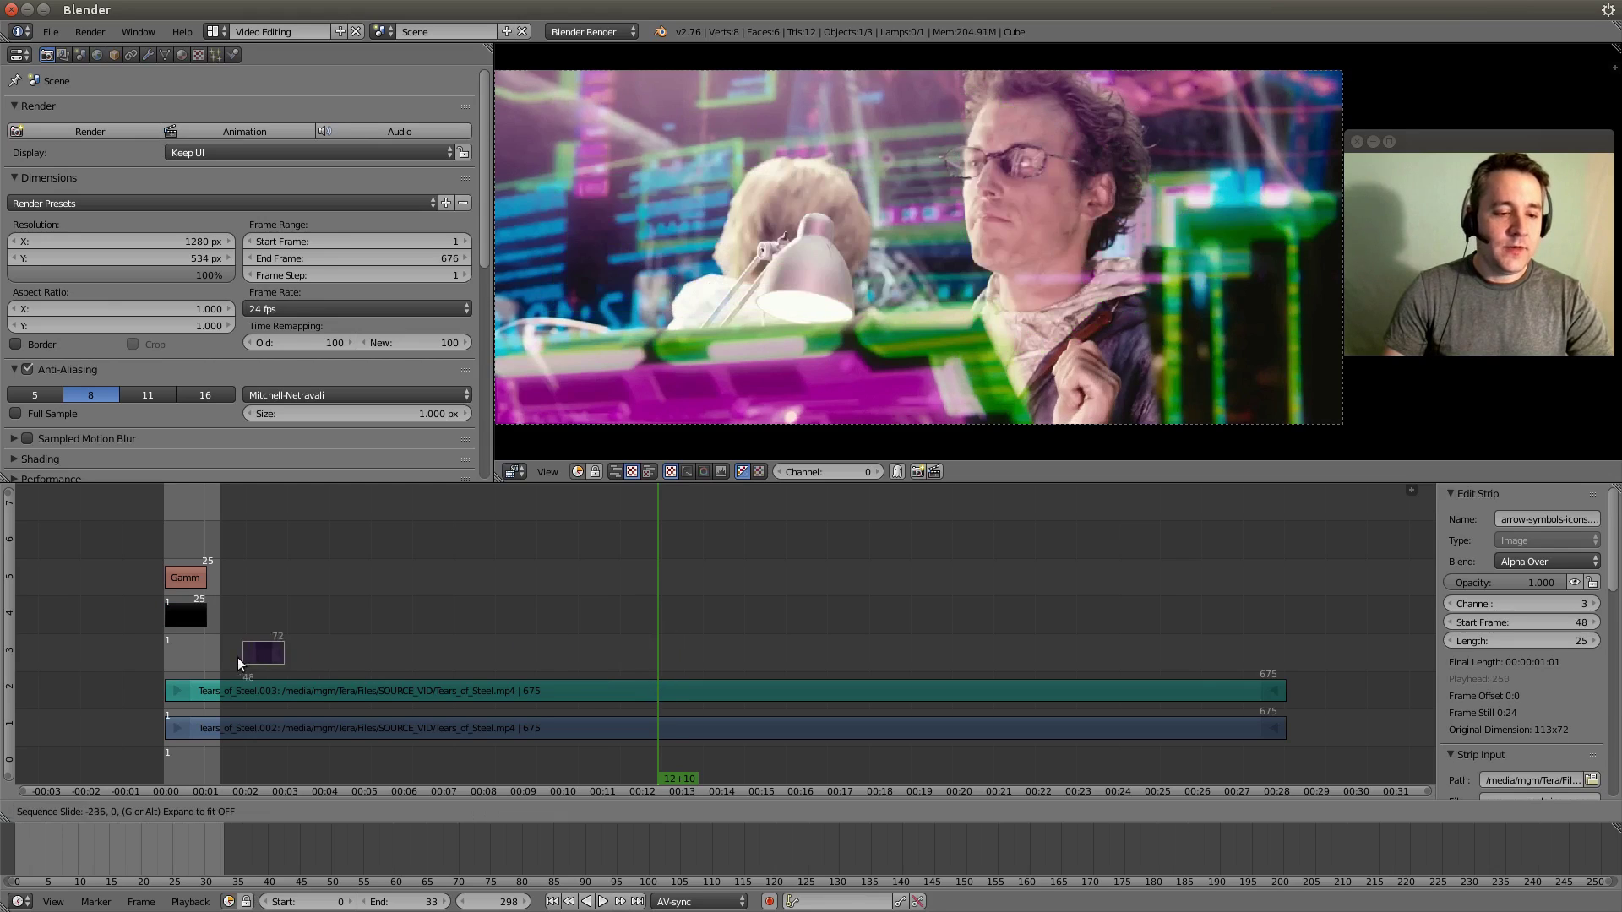
click(139, 673)
click(181, 608)
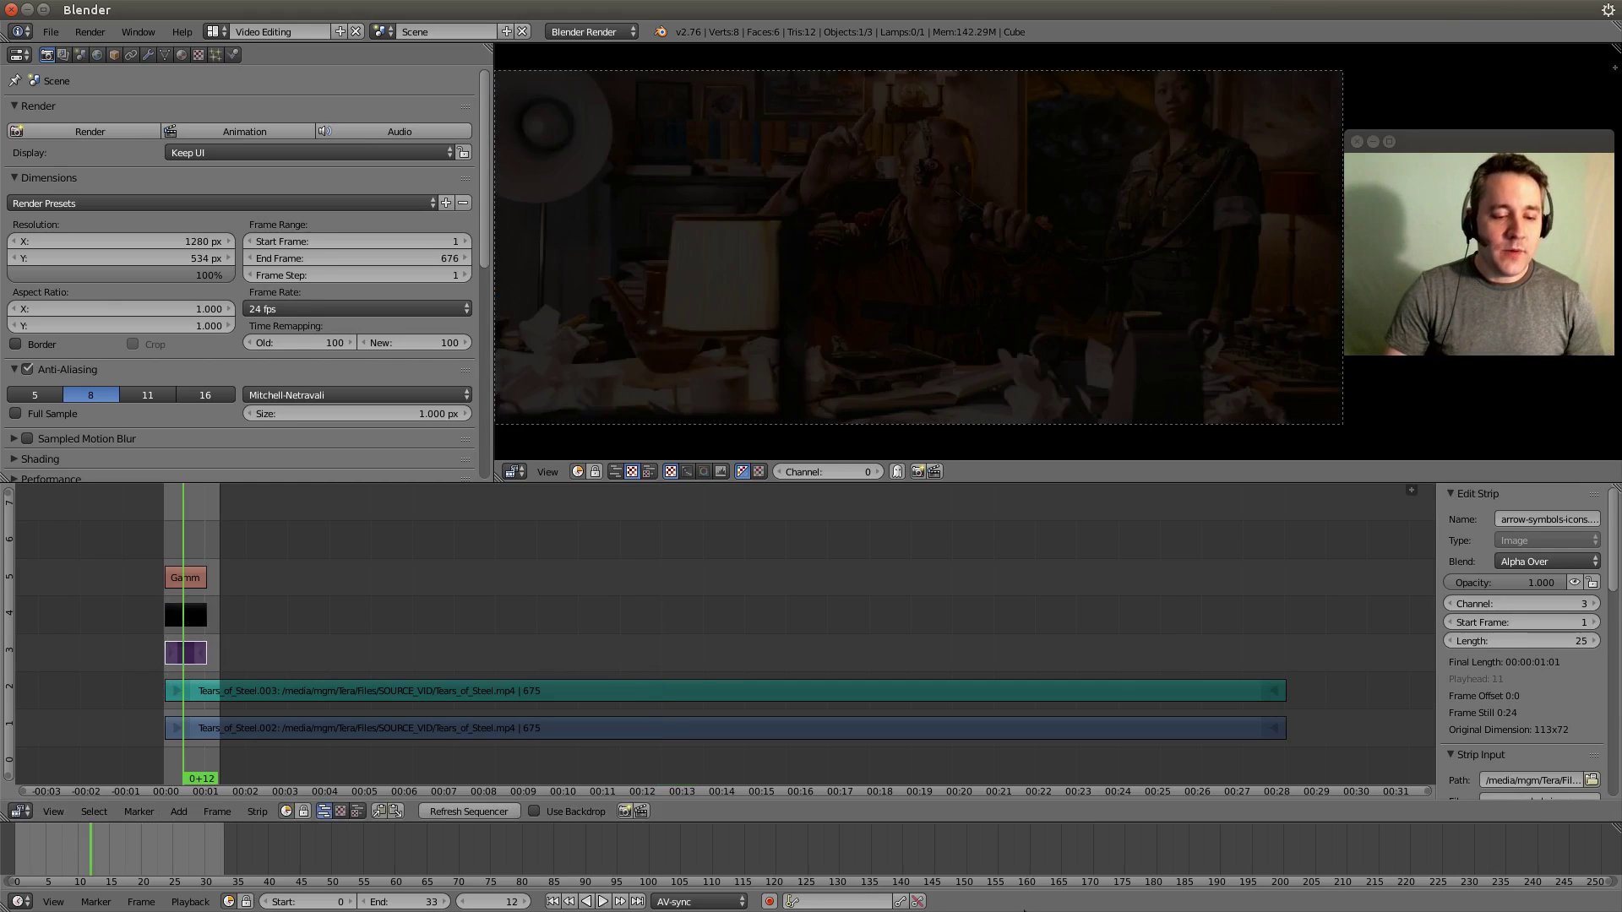
key(alt+a)
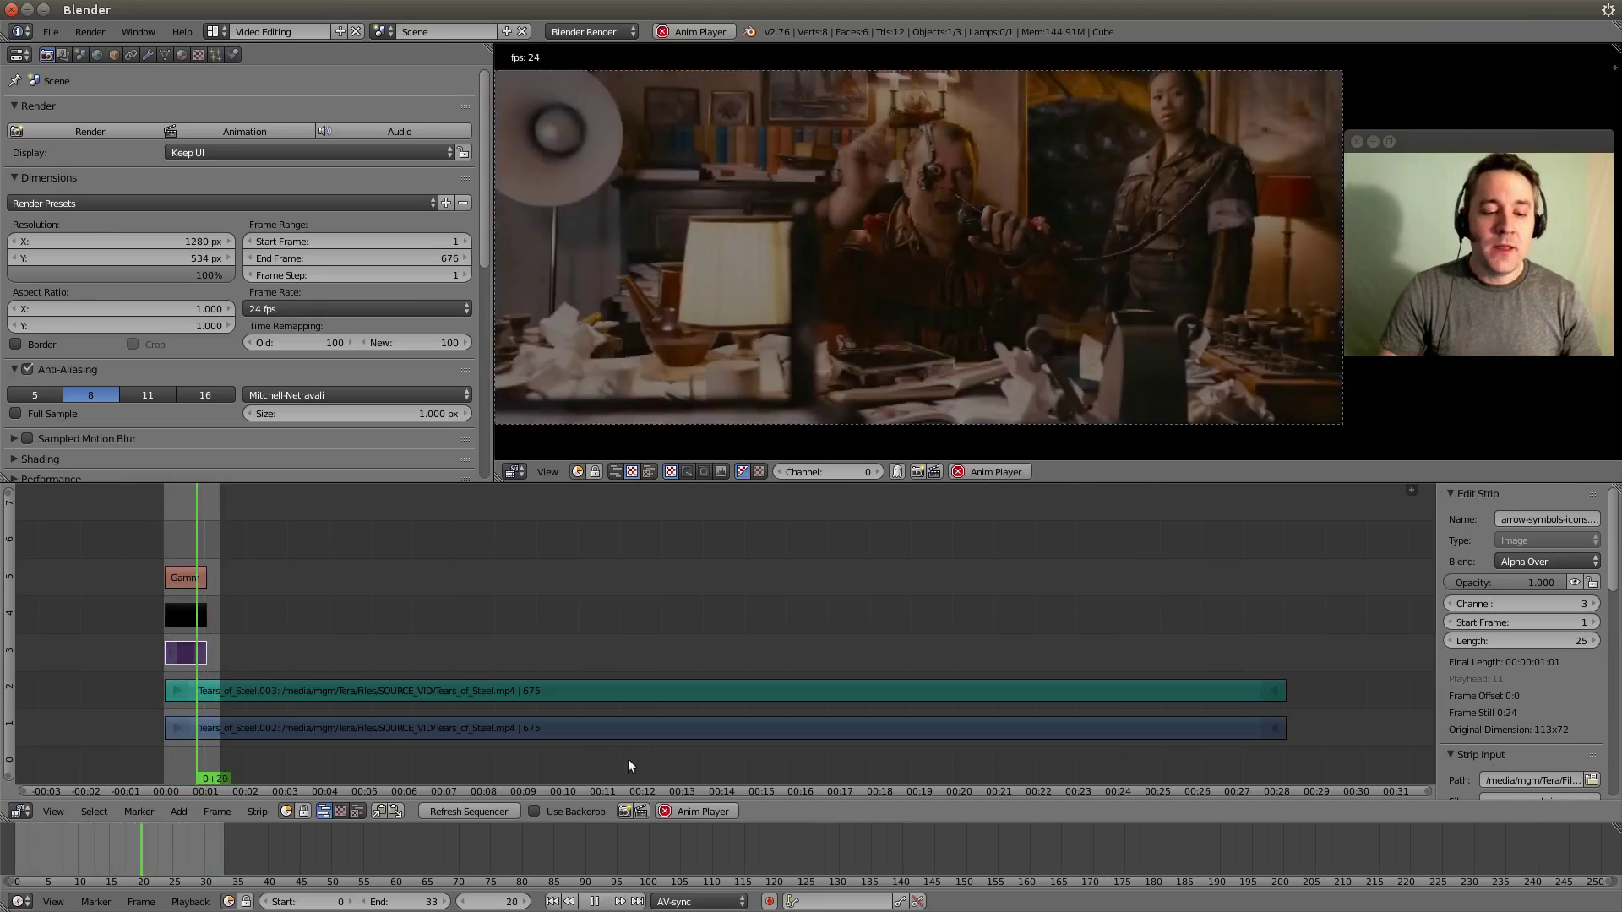
Move the arrow image strip to frame 191 and erase the Color and Gamma Cross strips
click(597, 901)
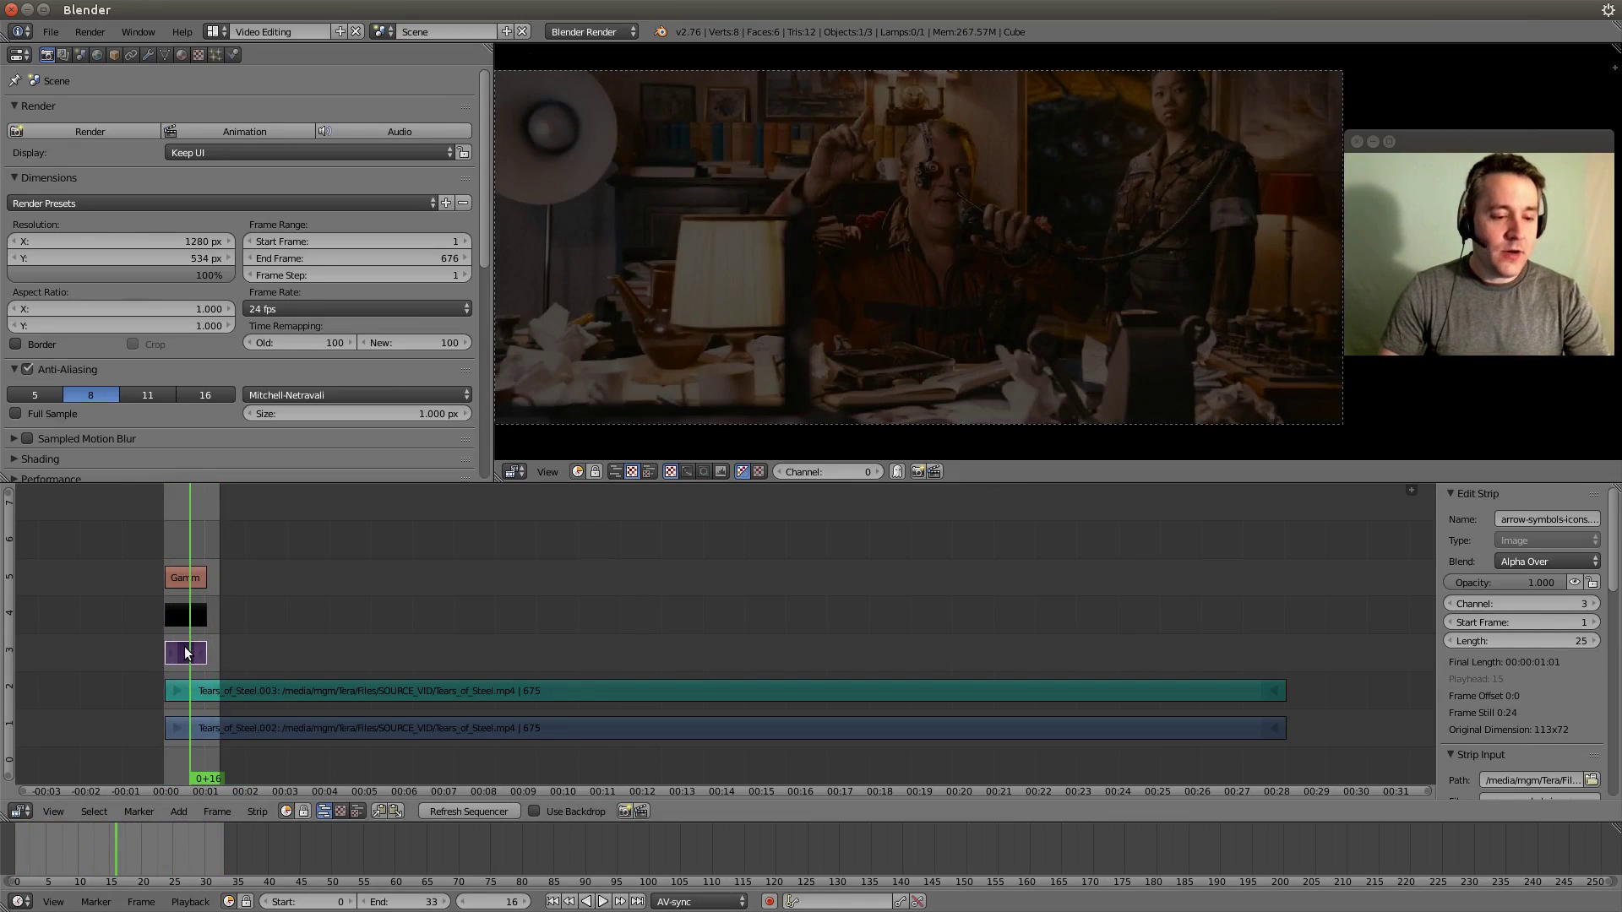
right_drag(185, 652, 471, 653)
right_click(181, 620)
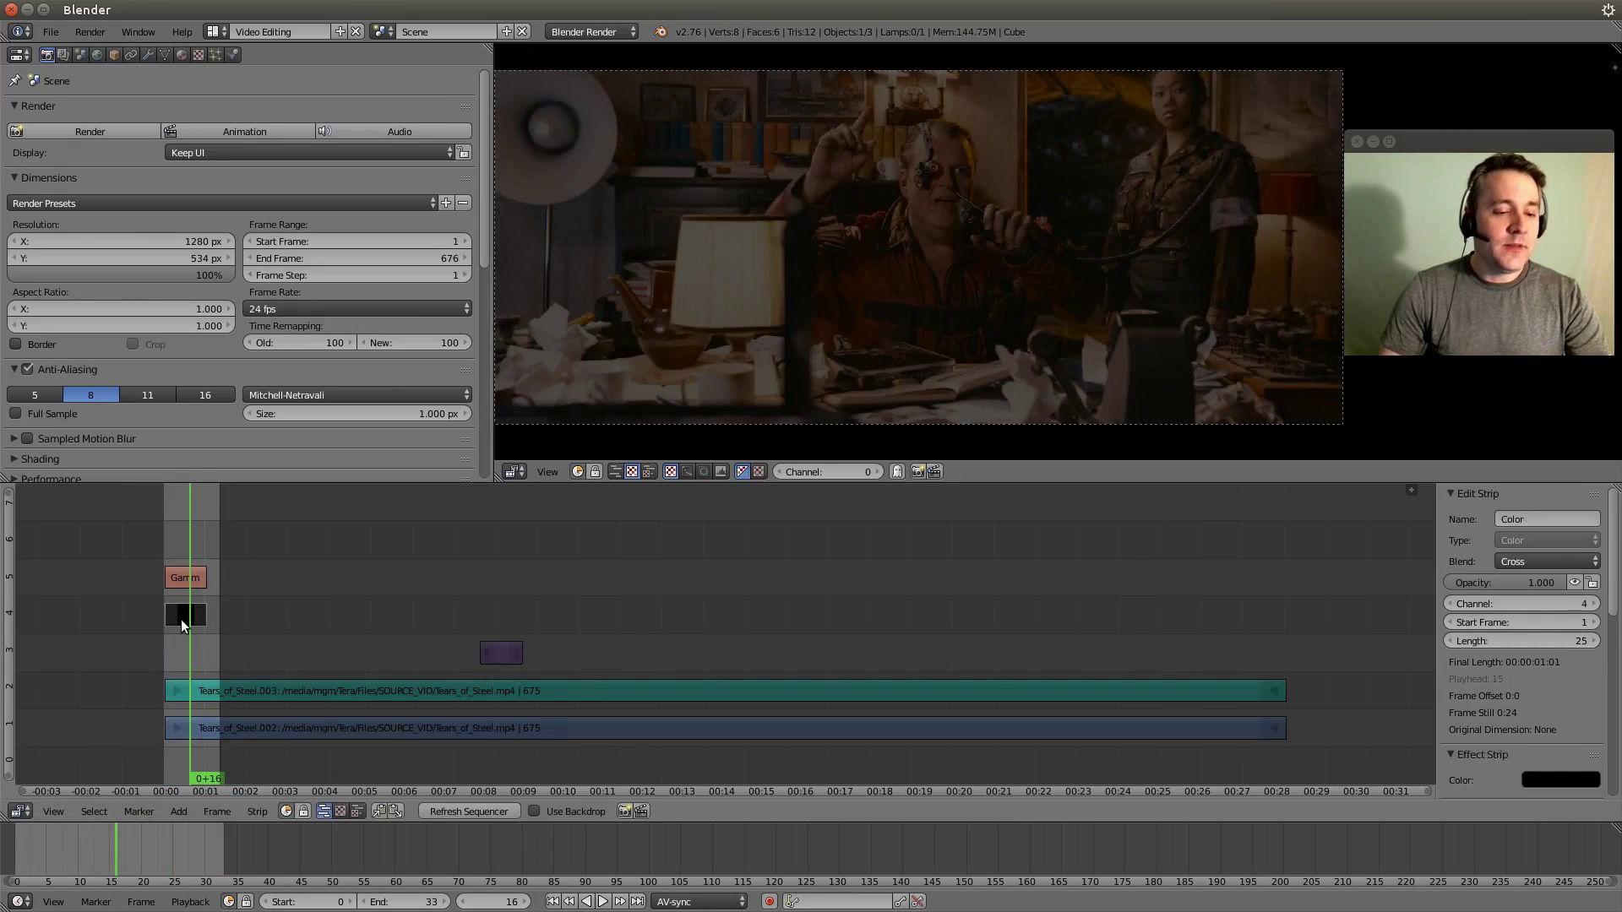
right_click(186, 580)
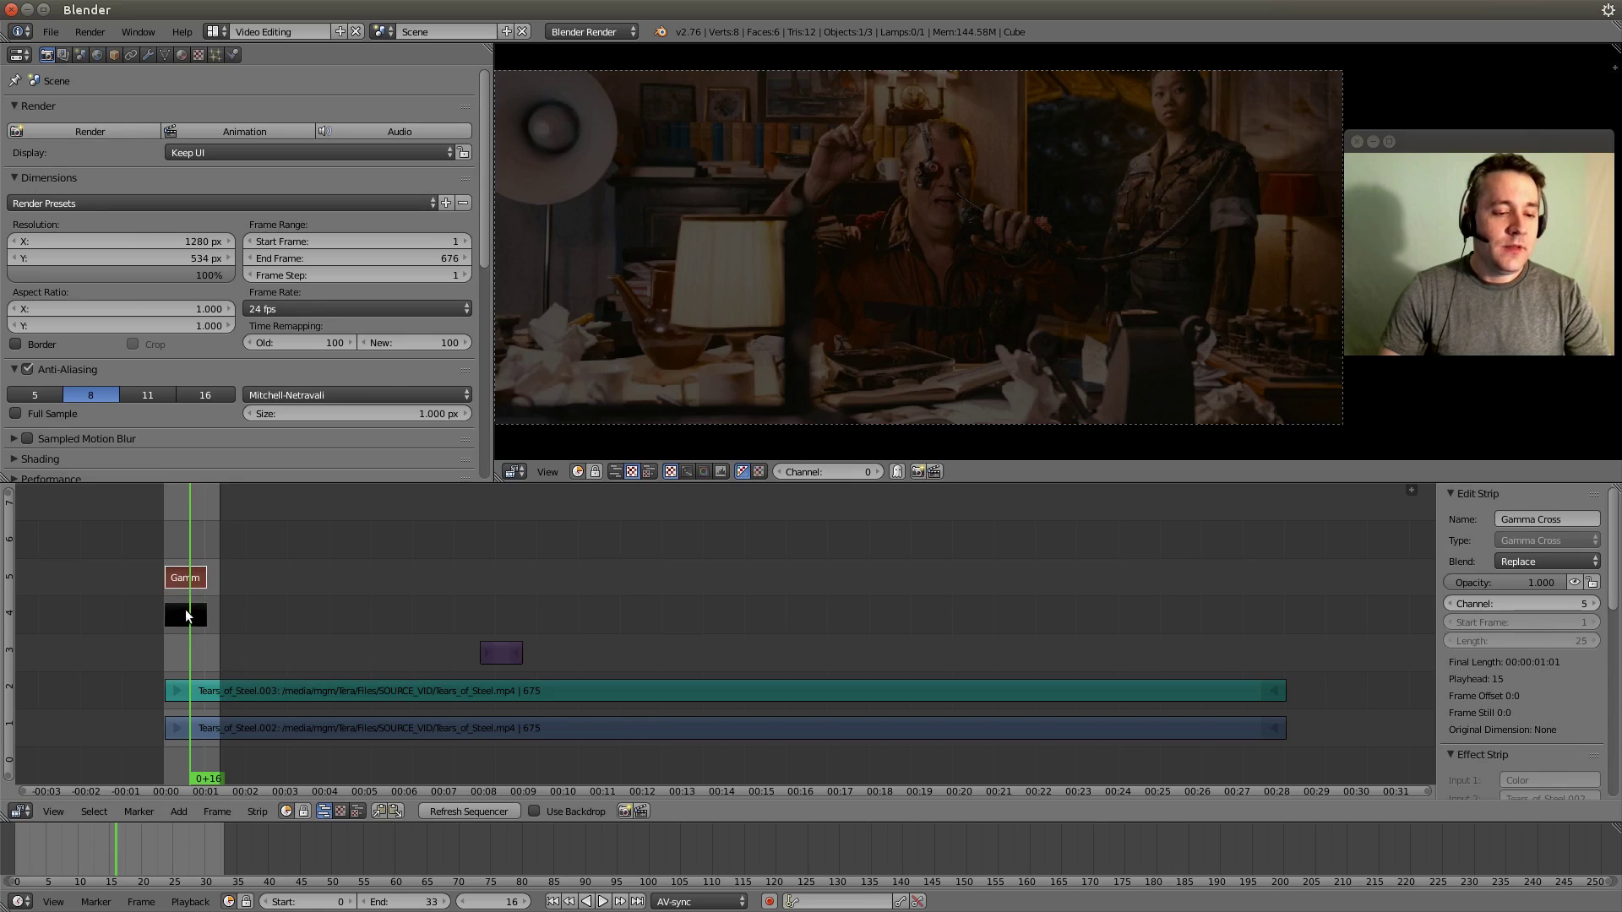
key(x)
click(185, 610)
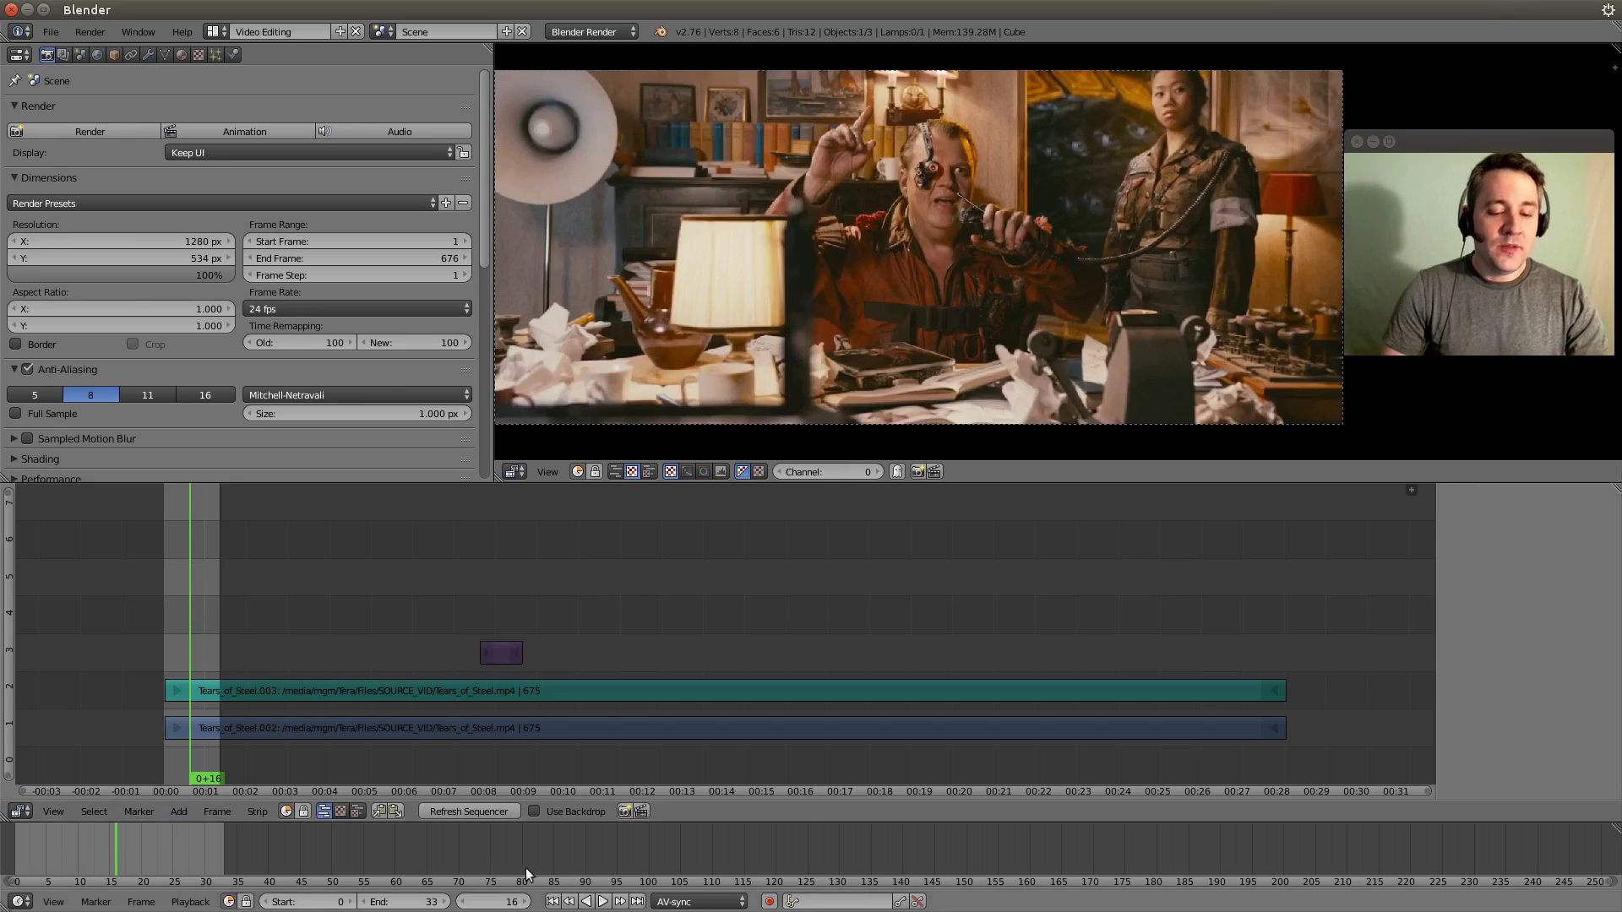
Add a new black Color strip at frame 0 and keyframe its opacity at 1
click(554, 902)
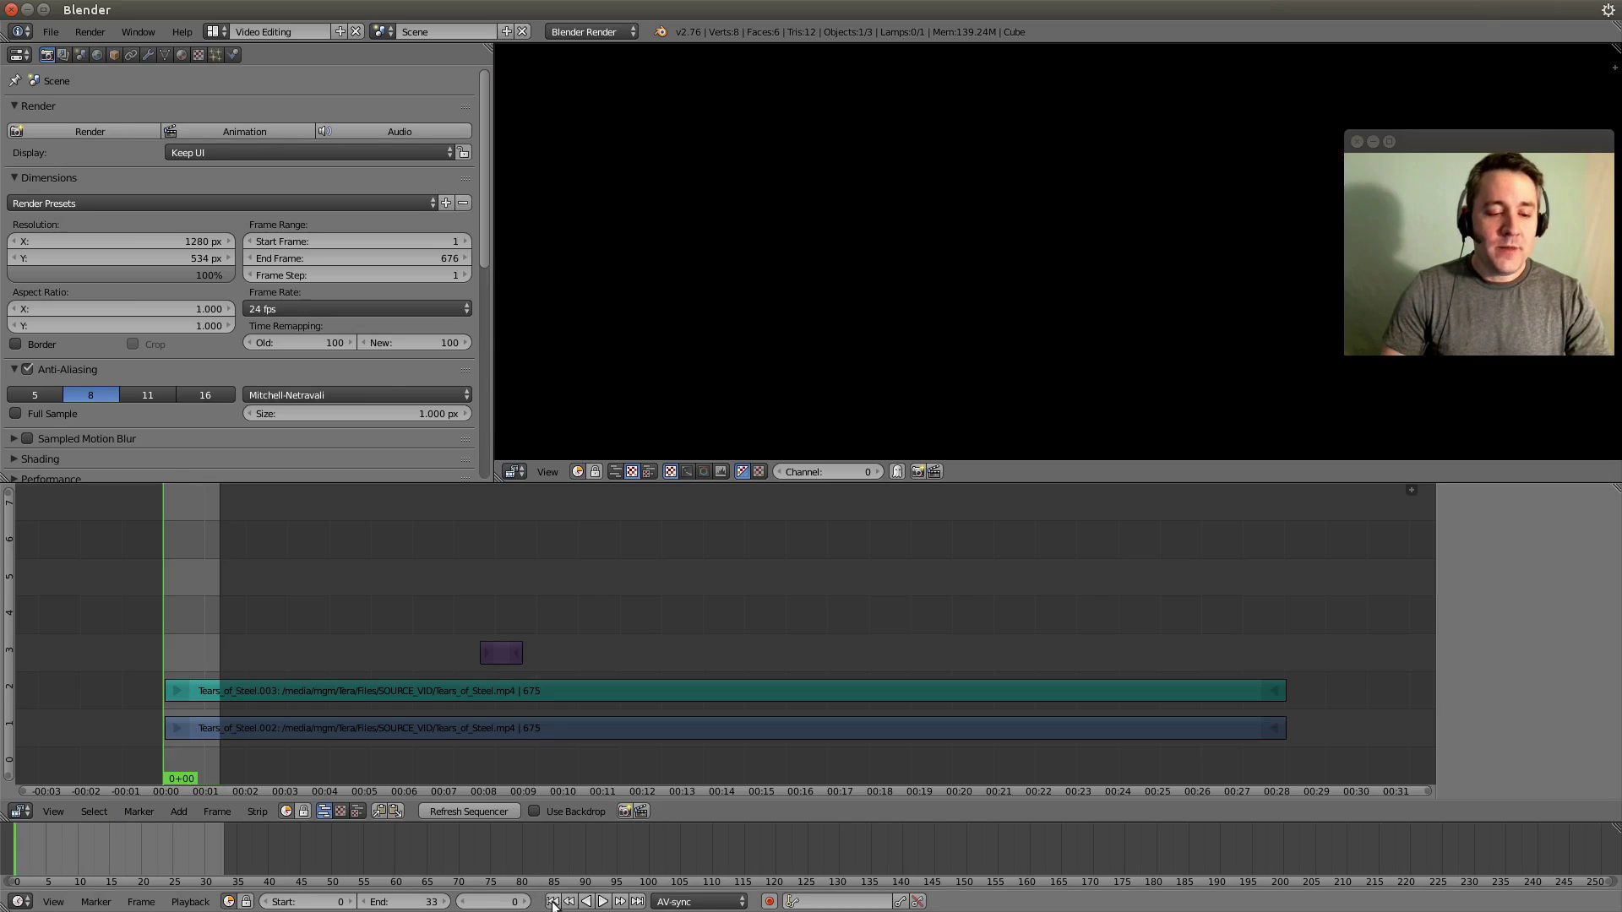
click(178, 811)
mouse_move(213, 689)
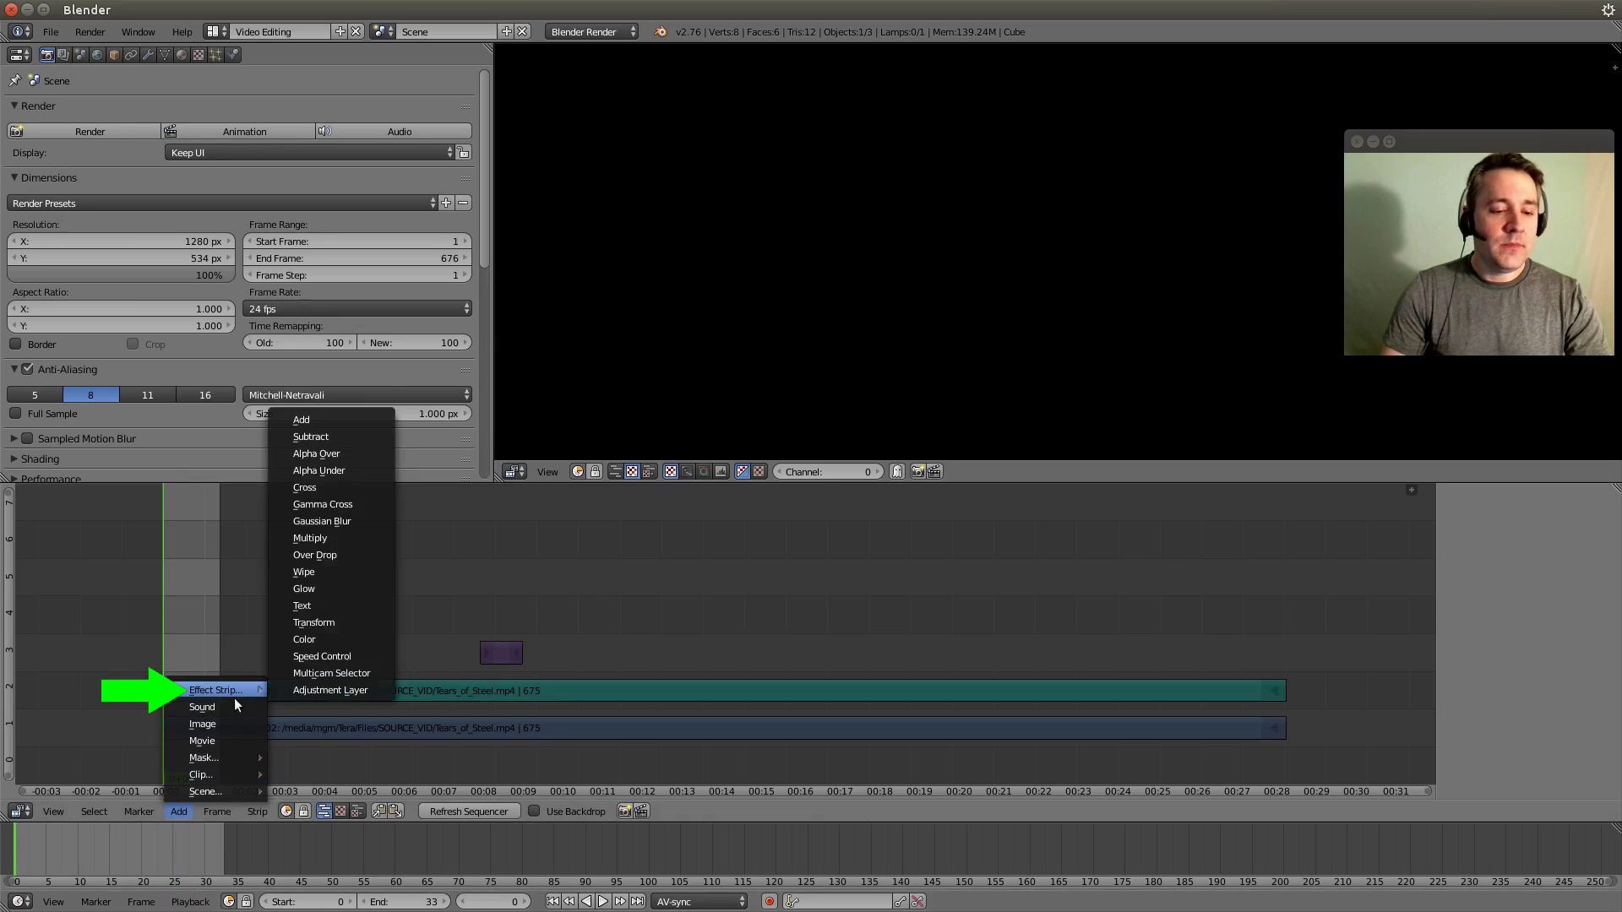
click(327, 642)
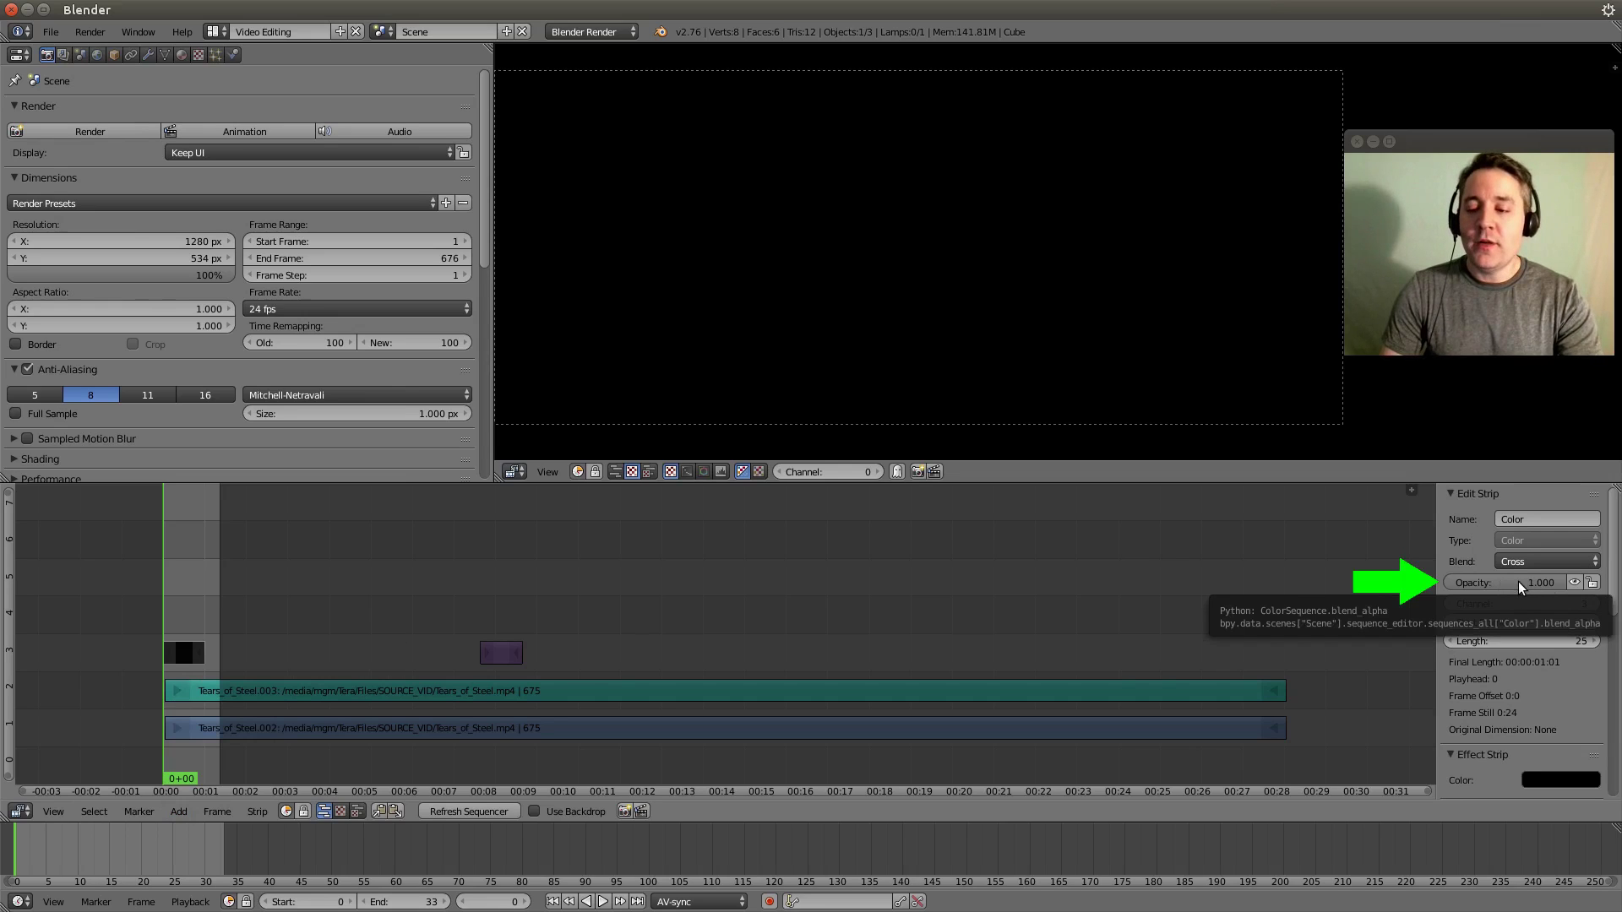
key(i)
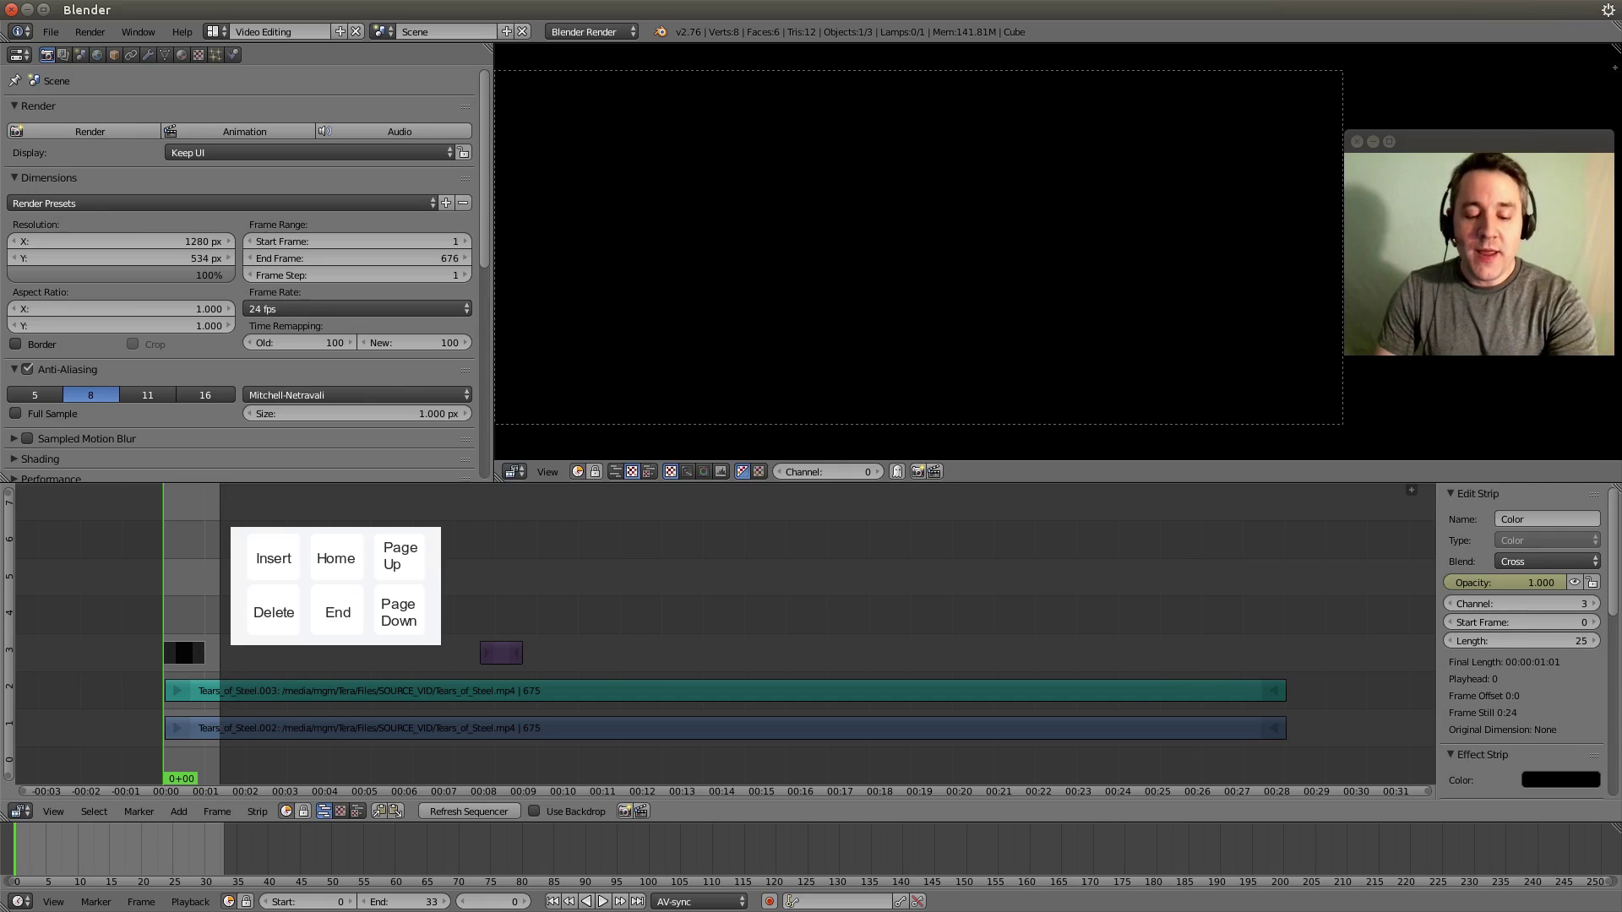
Keyframe the black strip's opacity to 0.000 at frame 25
key(Page_Up)
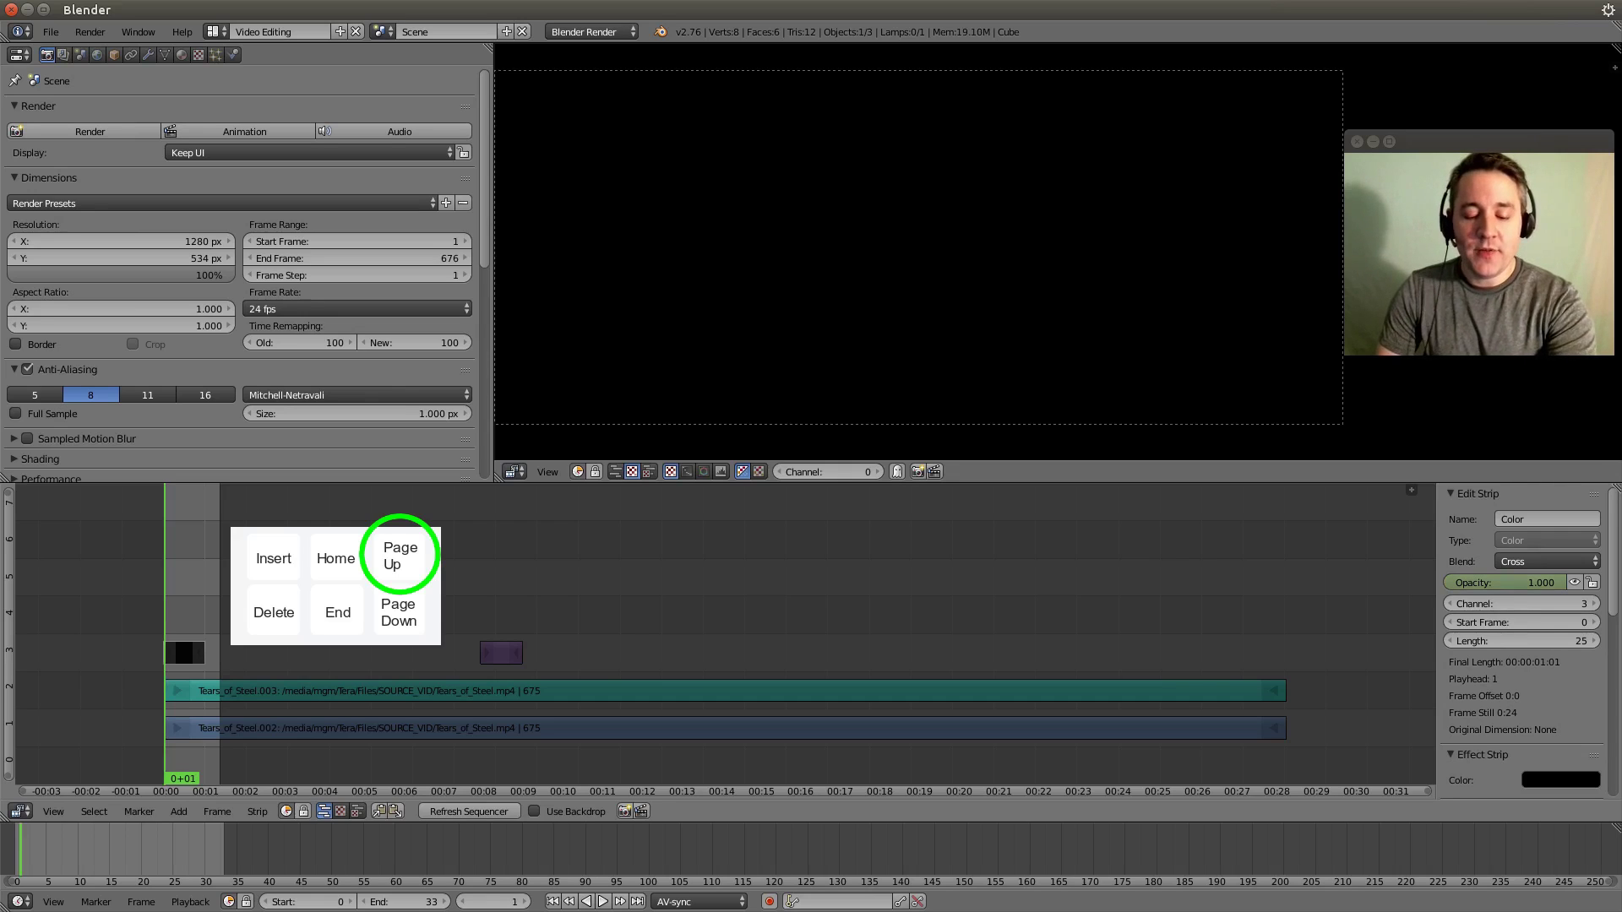
key(Page_Up)
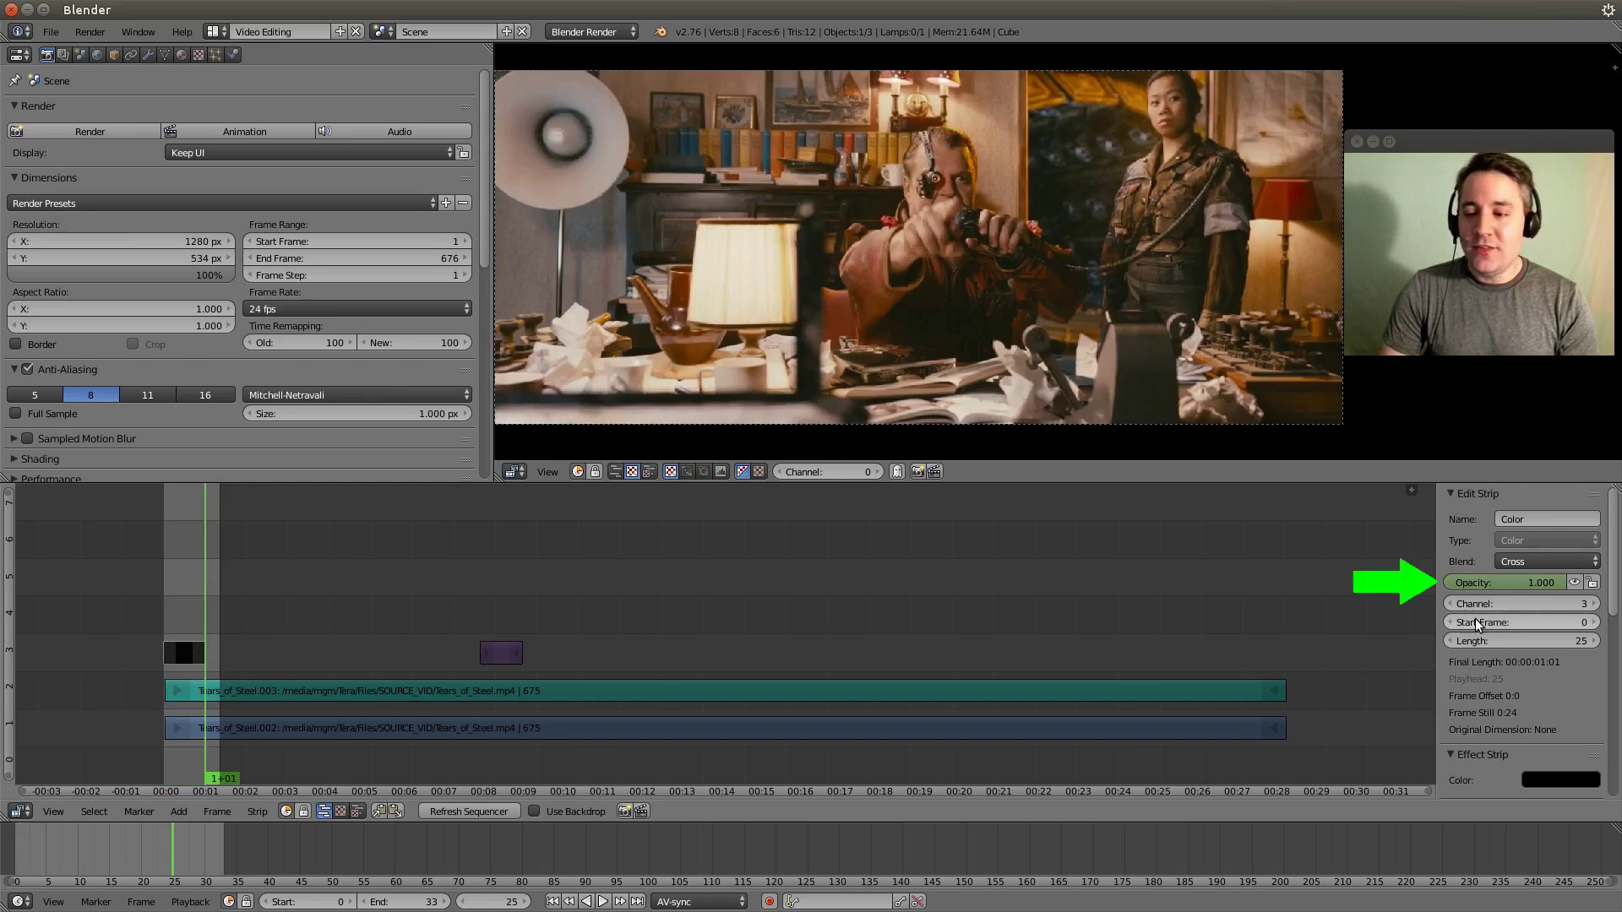
drag(1541, 577, 1499, 585)
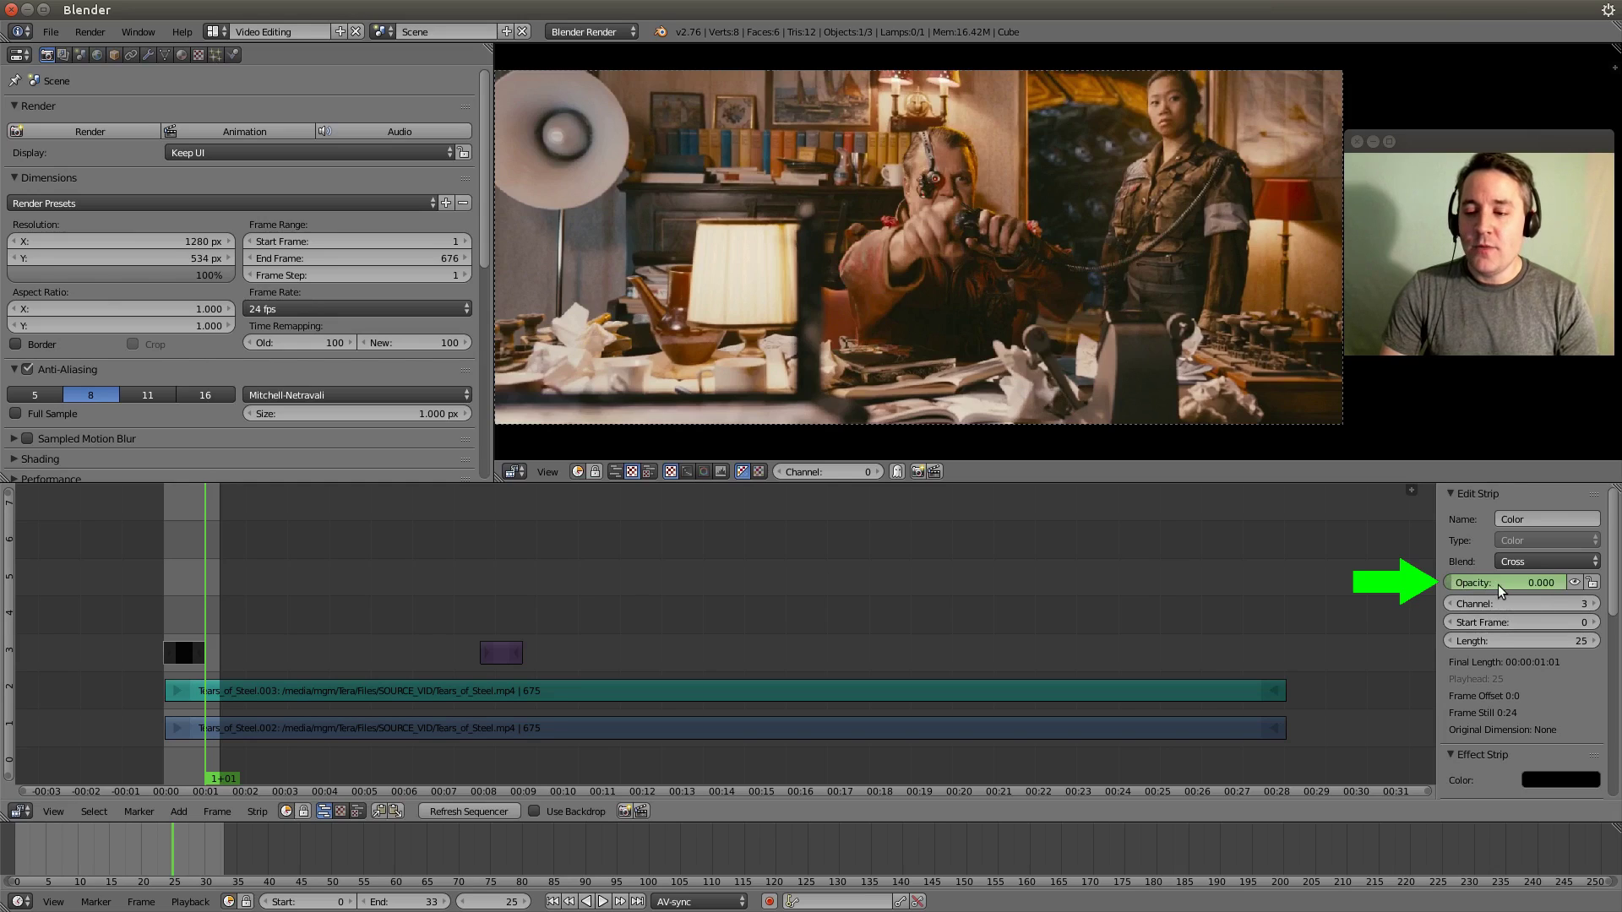
key(i)
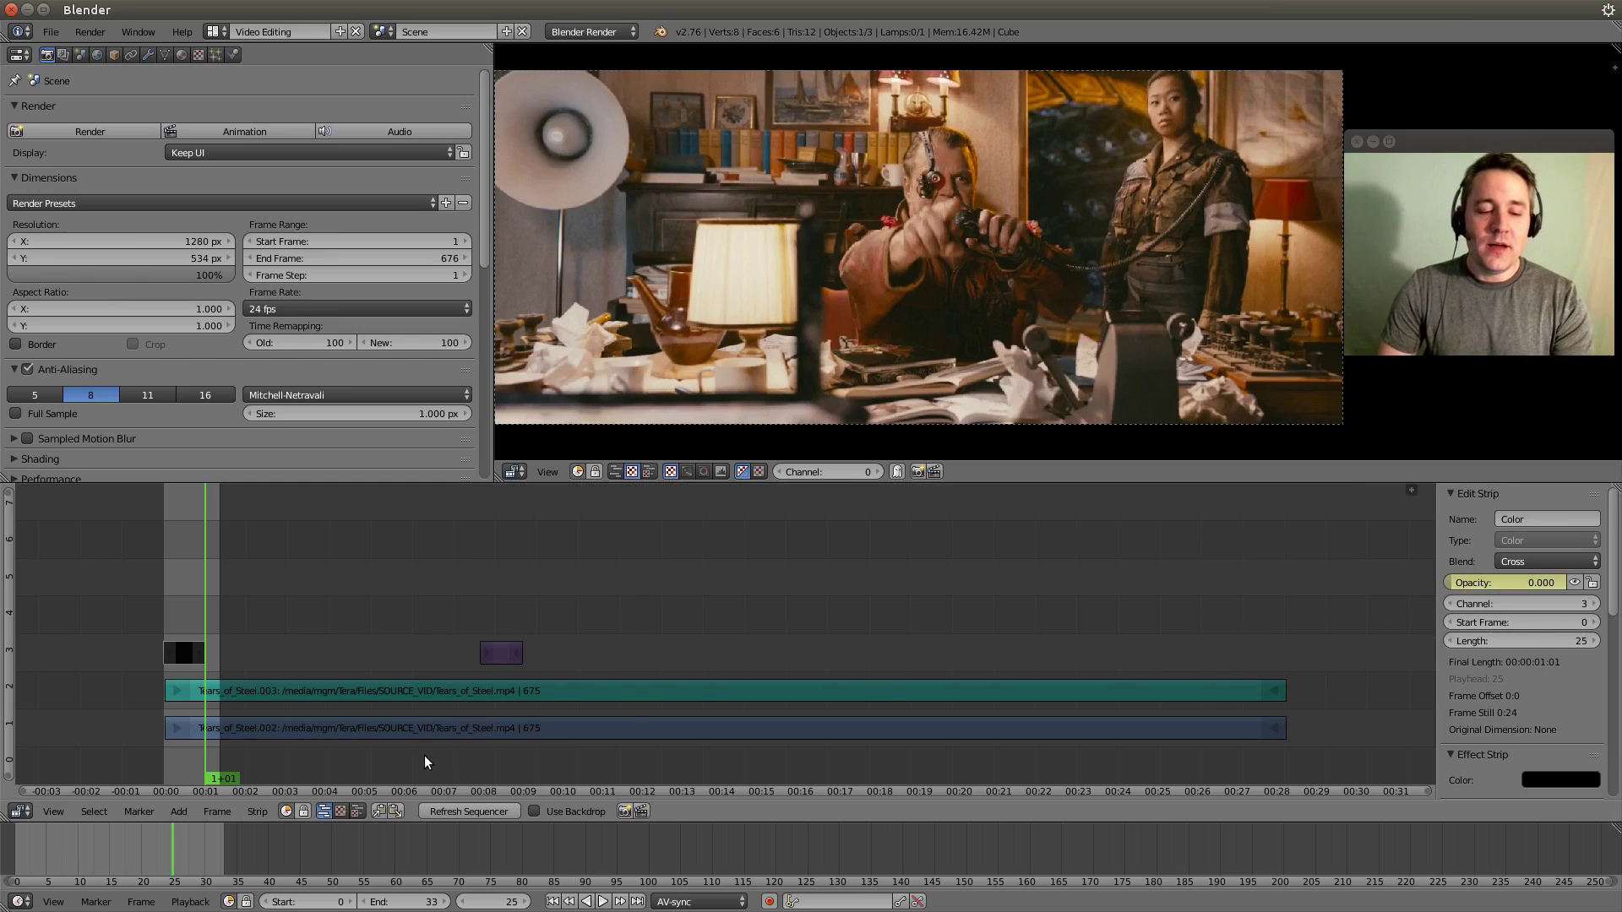
Play back the opacity fade-in, then begin moving the black Color strip
click(603, 902)
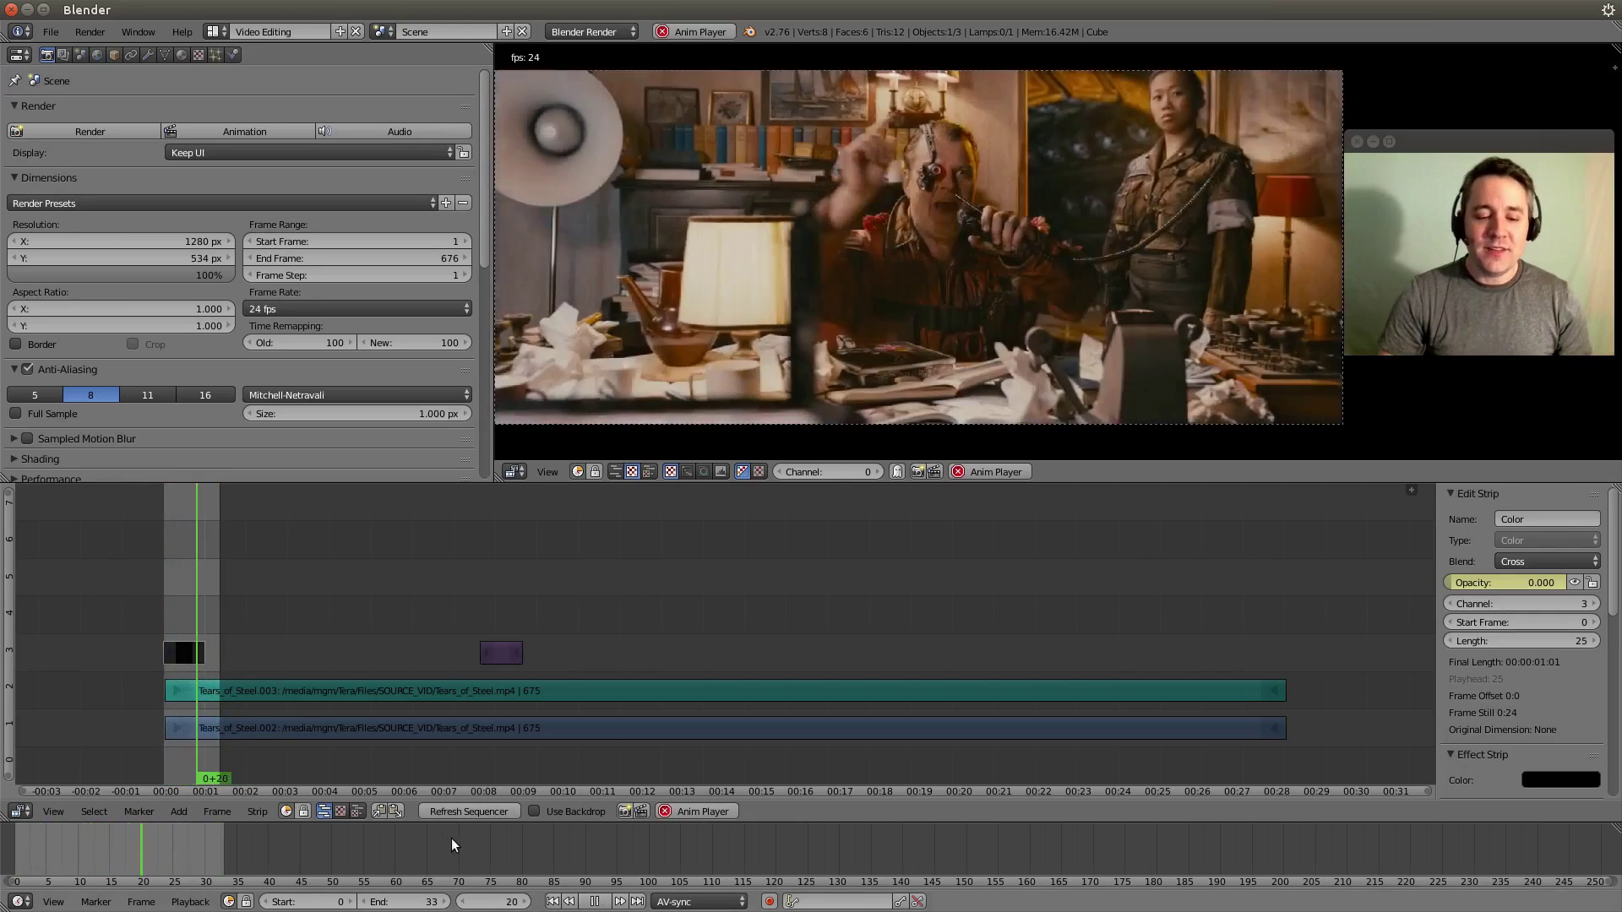
key(alt+a)
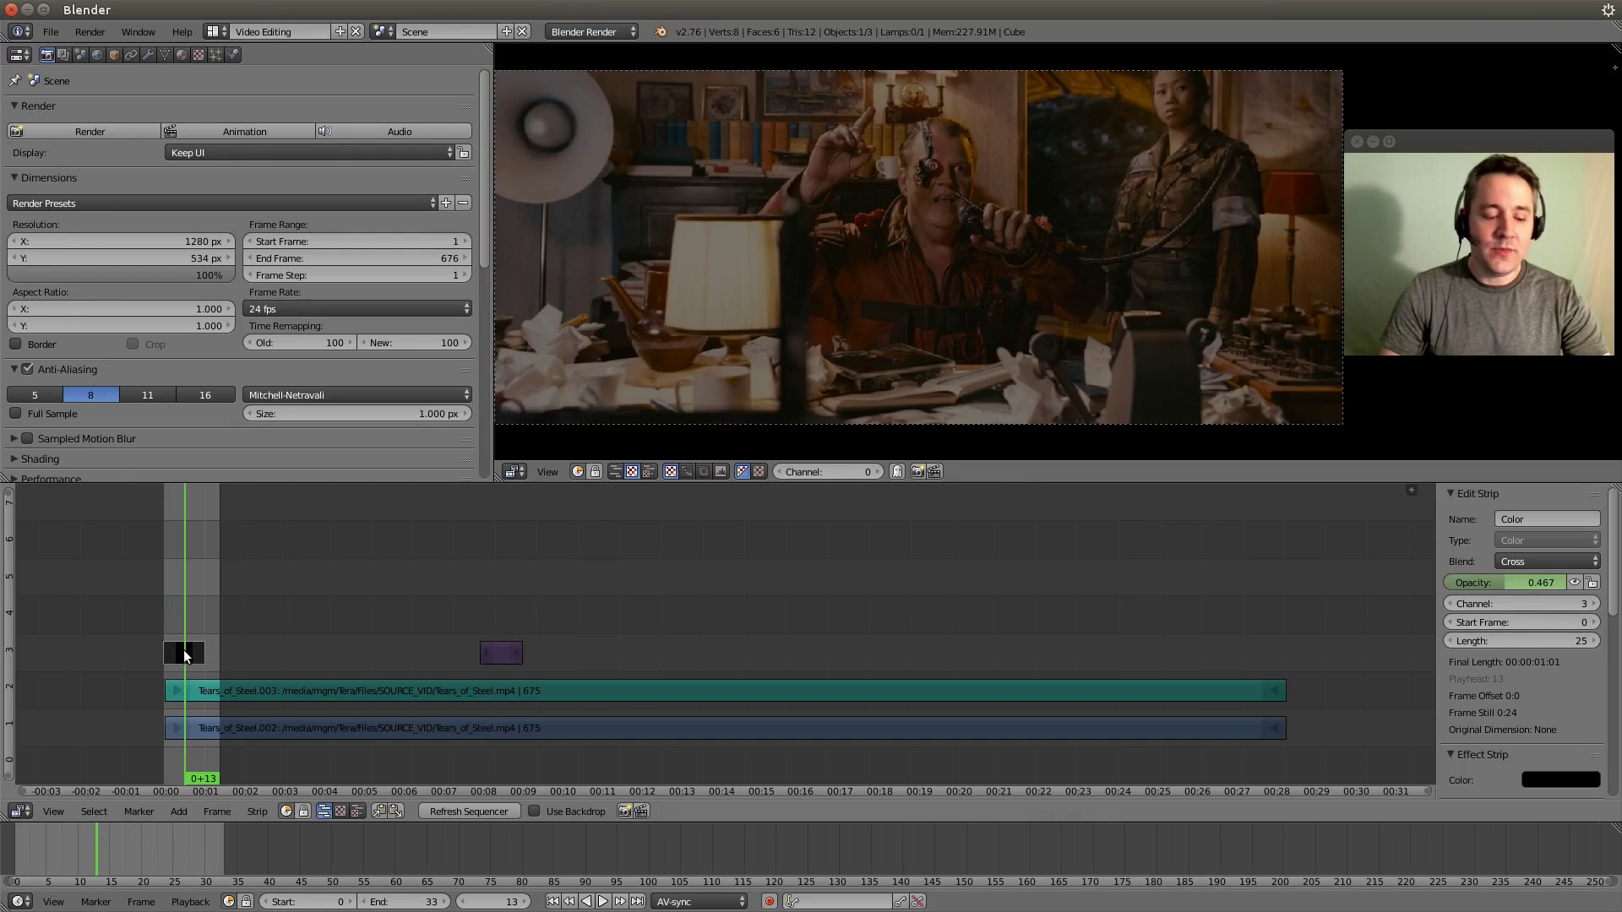
key(g)
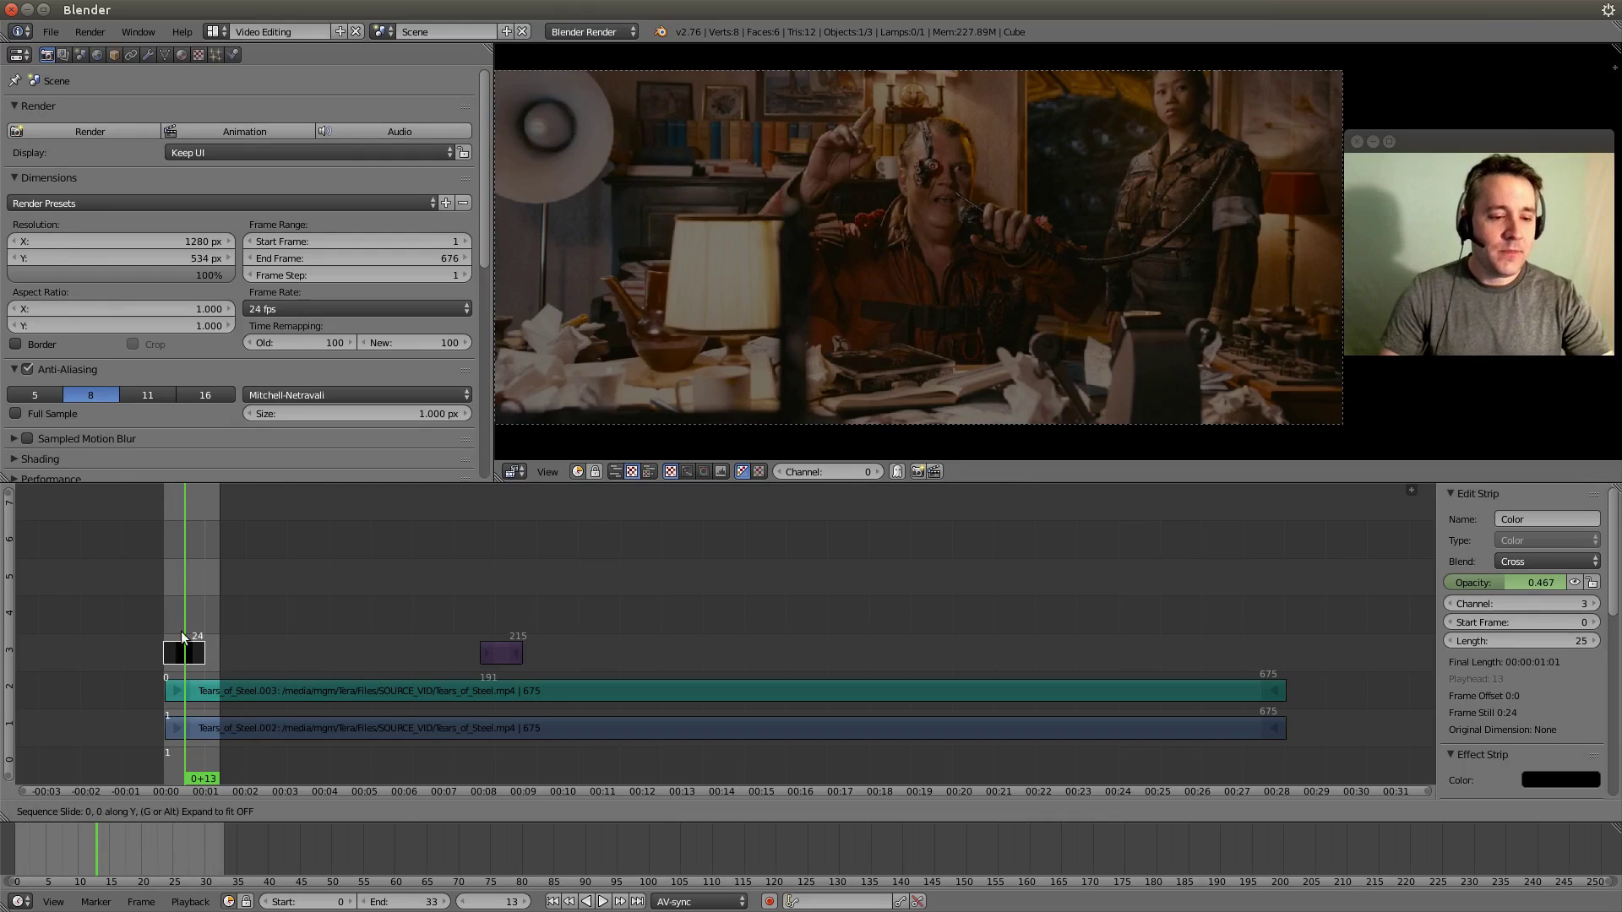
Put the black strip on channel 4, slide the arrow strip to frame 0 beneath it, and play
click(181, 624)
right_click(505, 654)
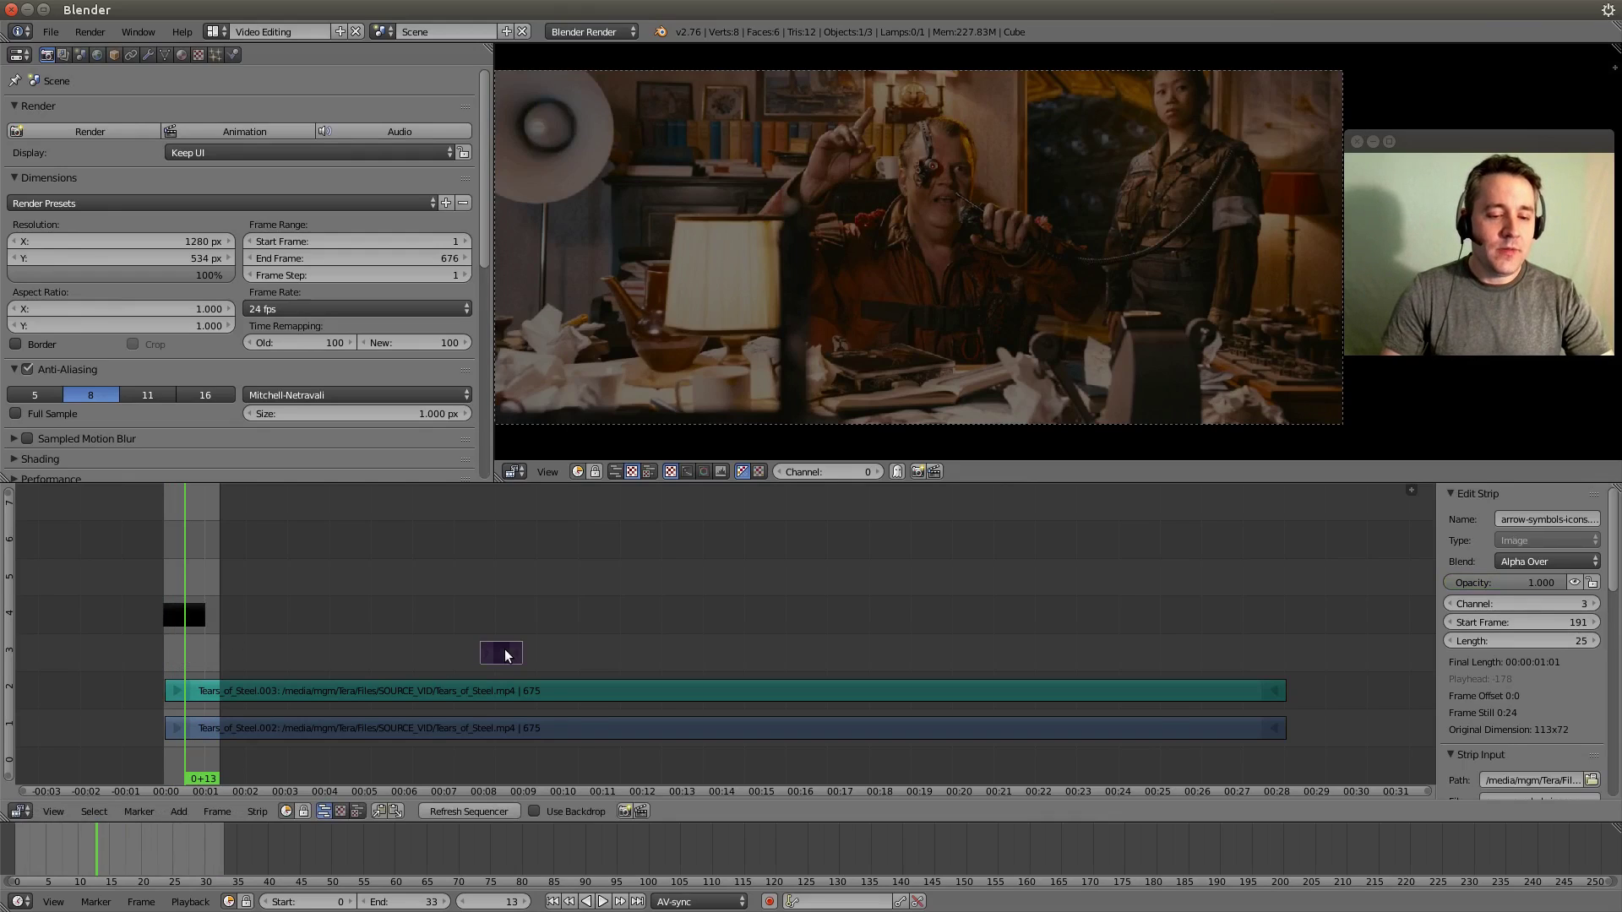
key(g)
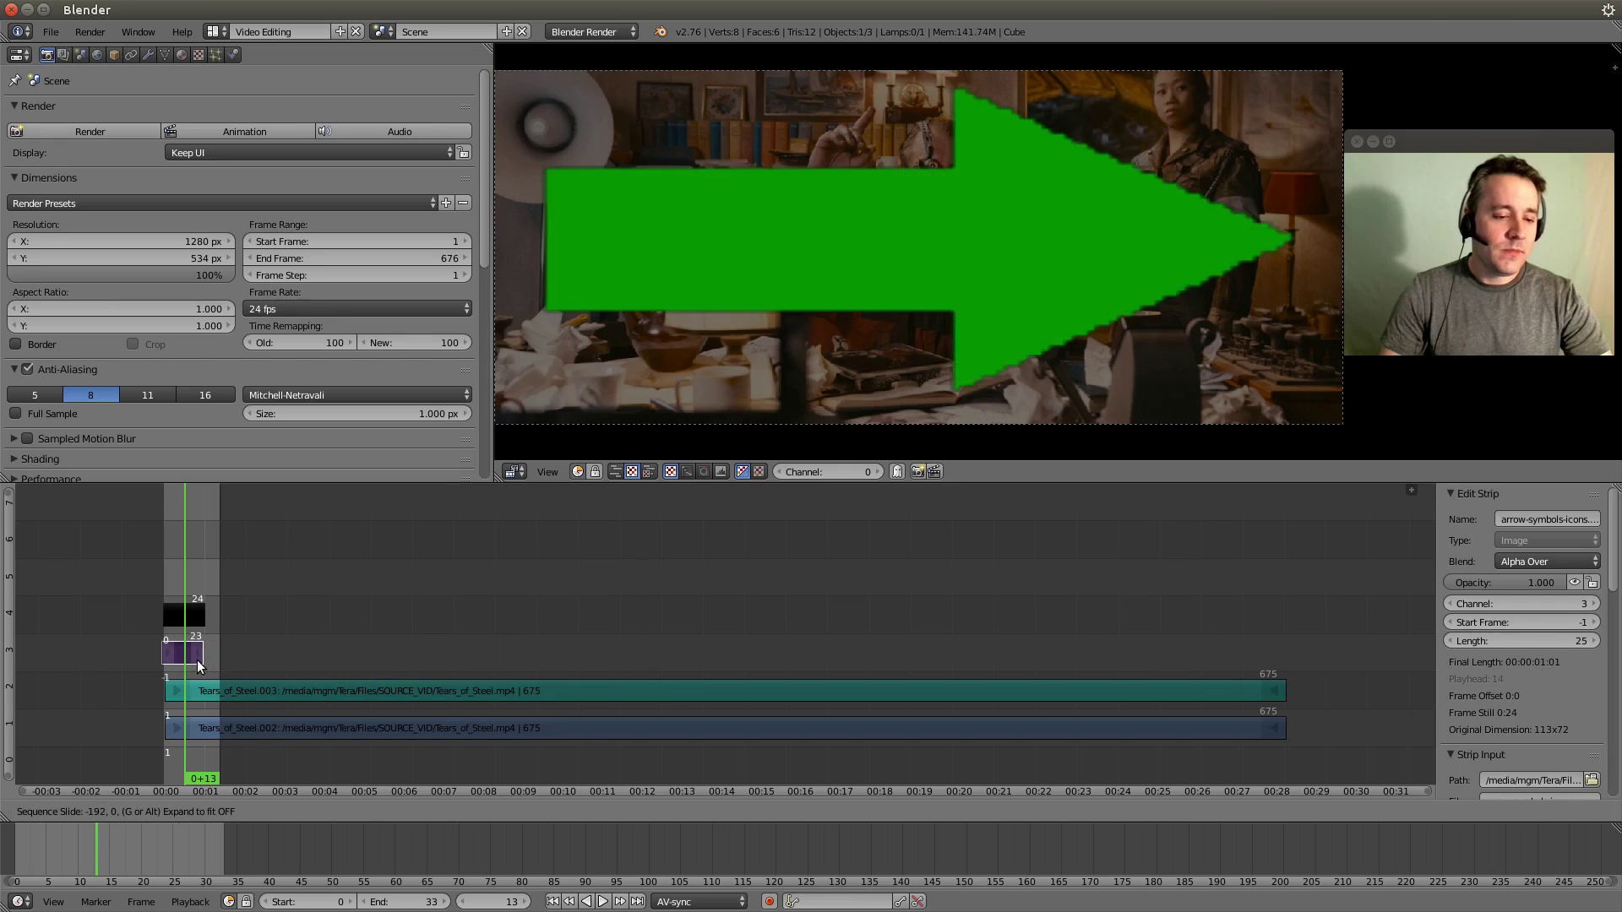
click(202, 662)
click(603, 902)
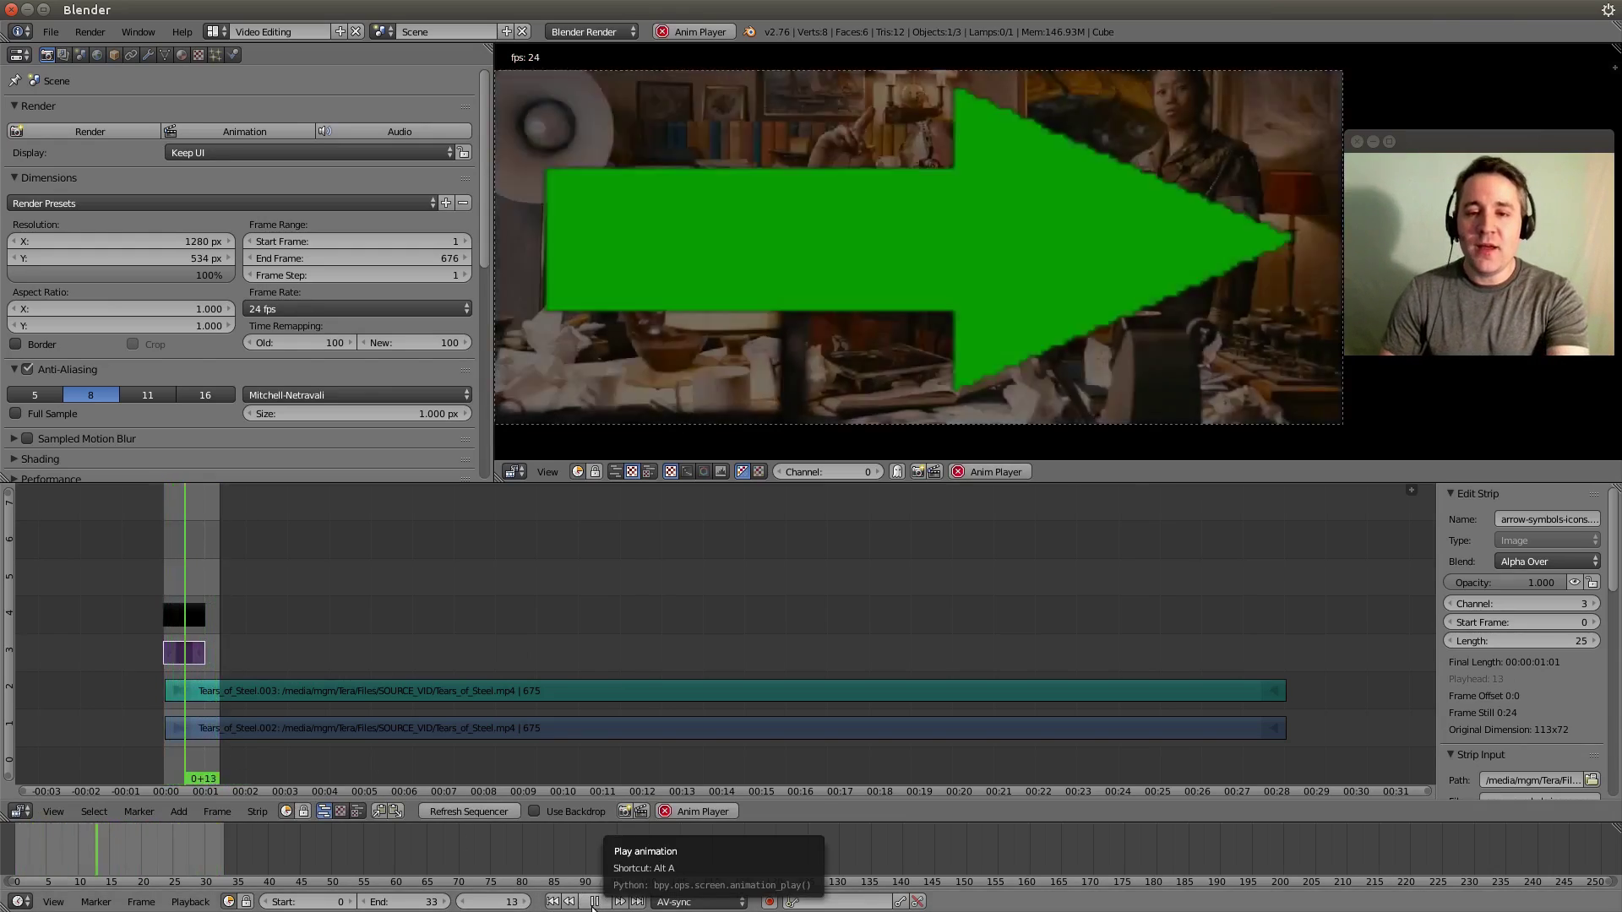
click(593, 903)
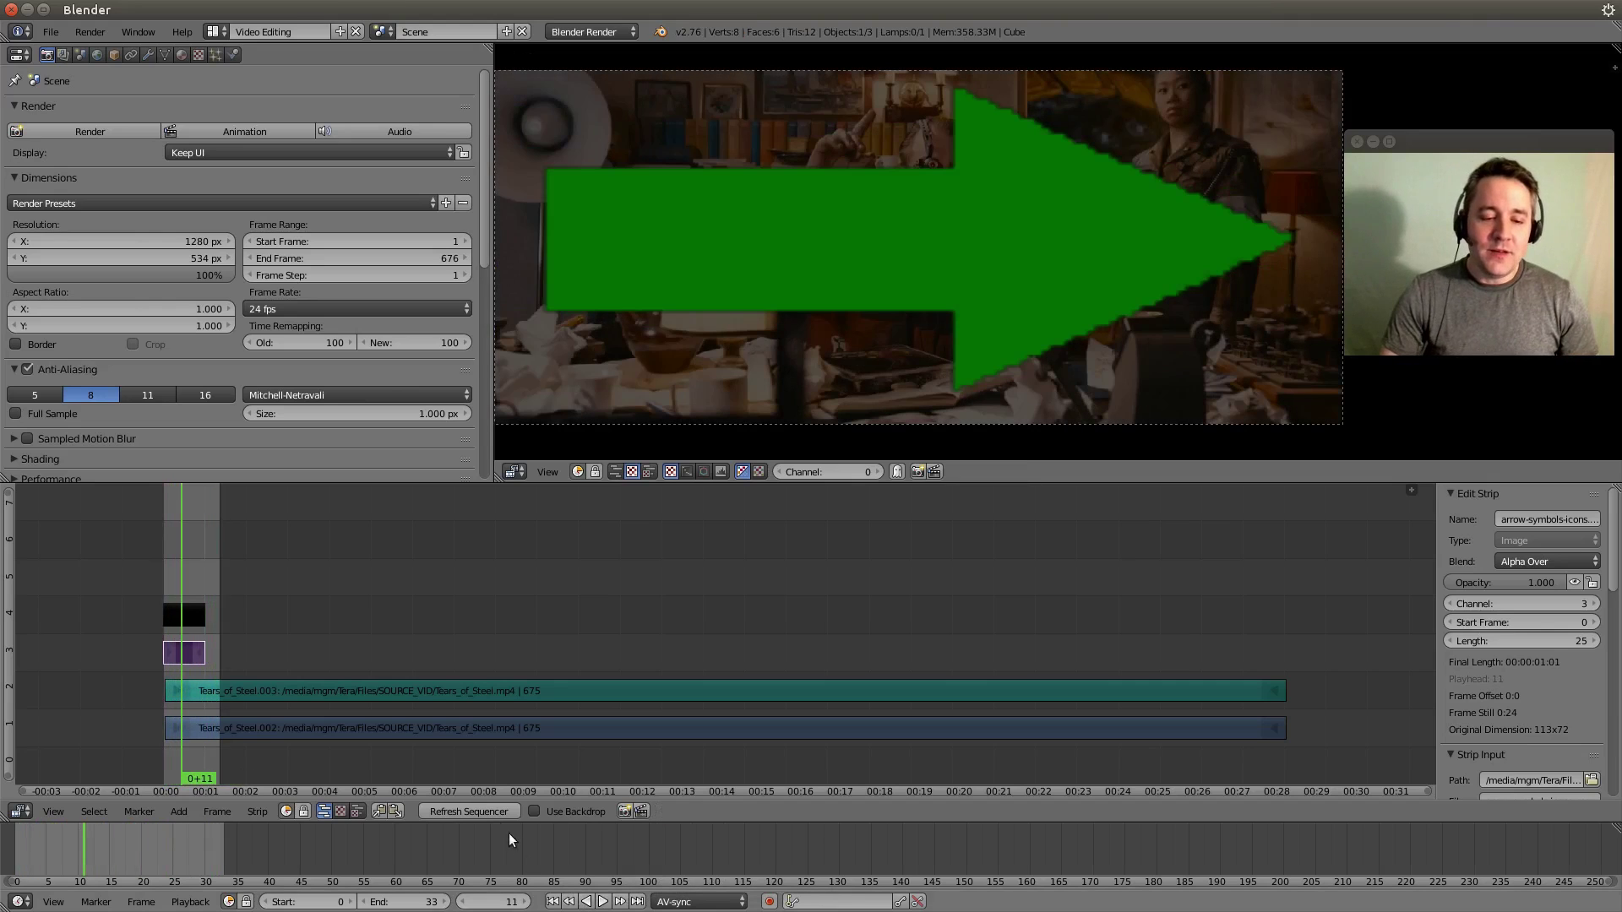
click(602, 902)
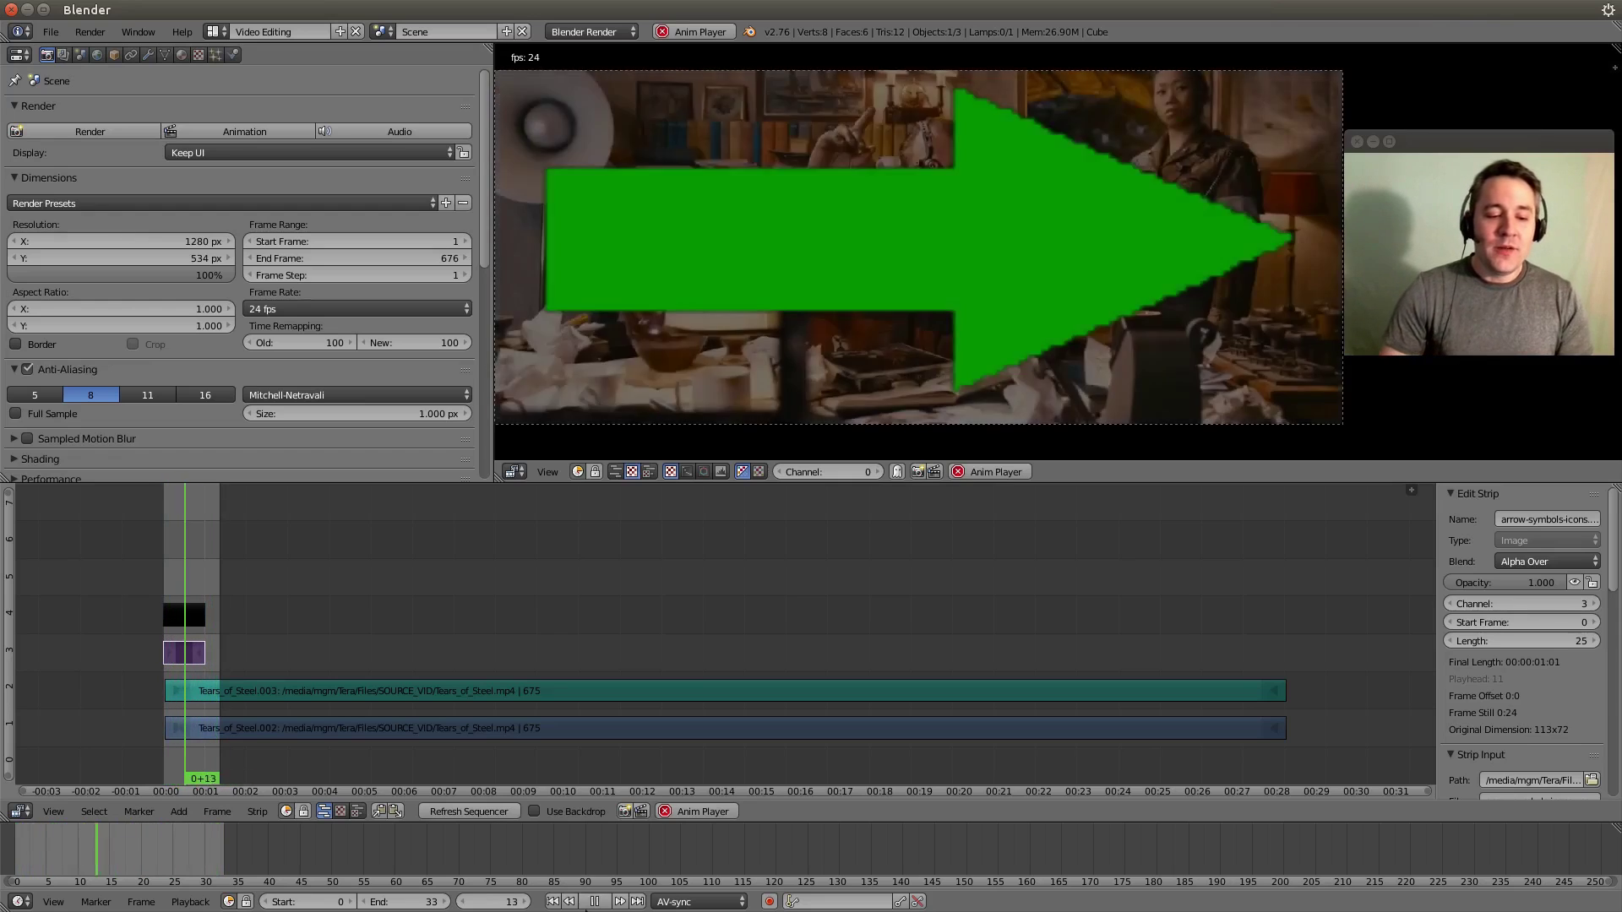
click(593, 902)
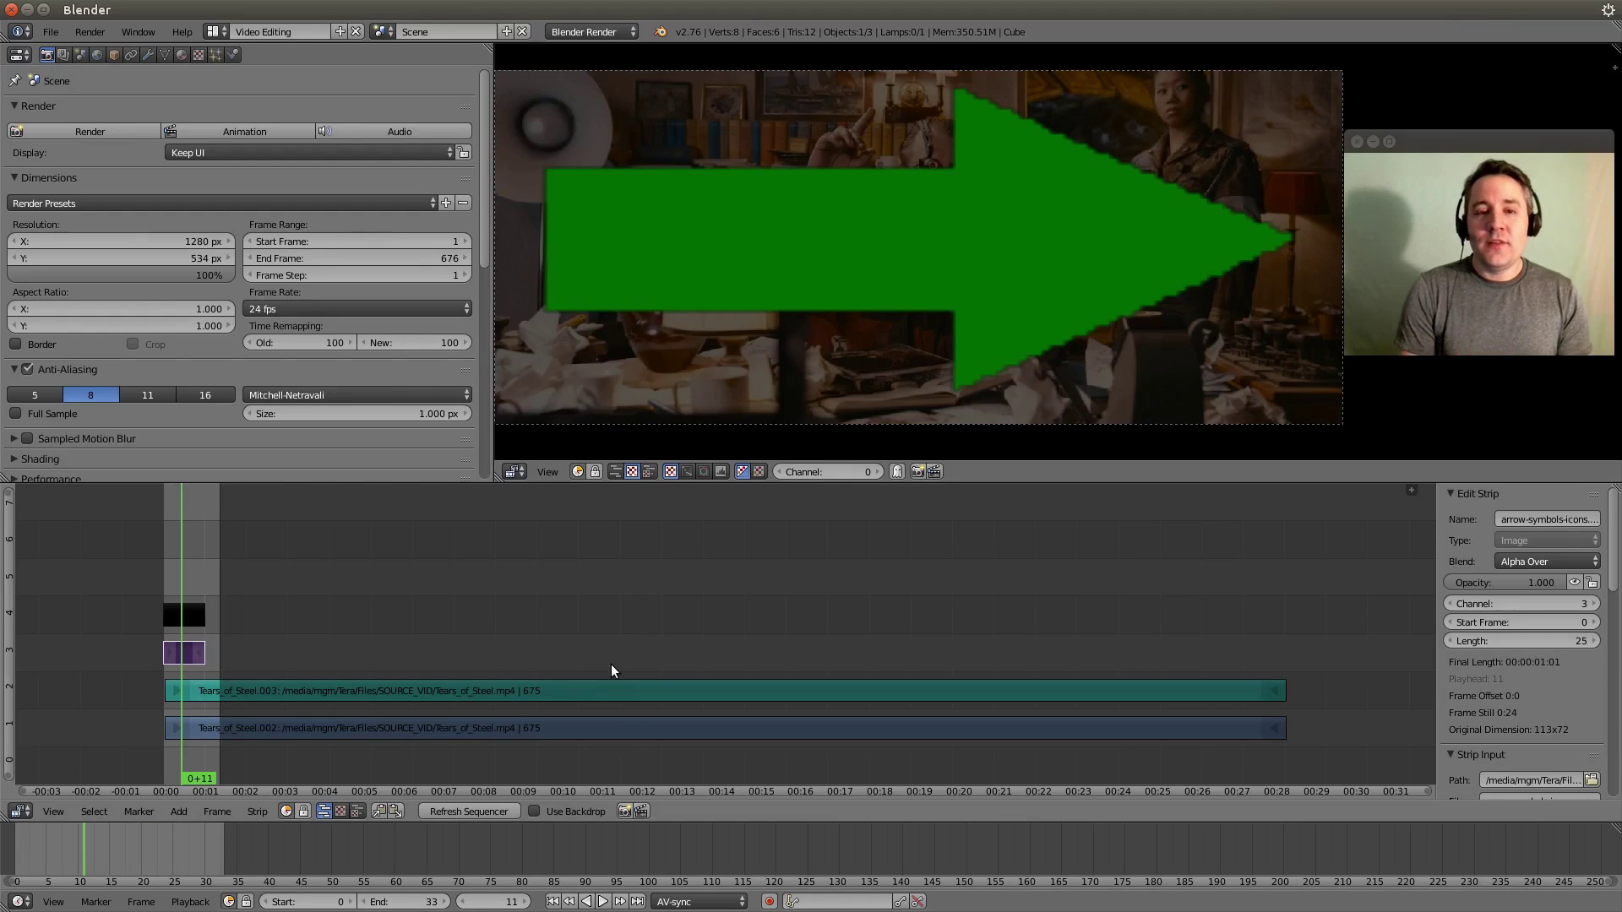
Move the black Color strip so it starts at frame 193 on channel 4
click(179, 620)
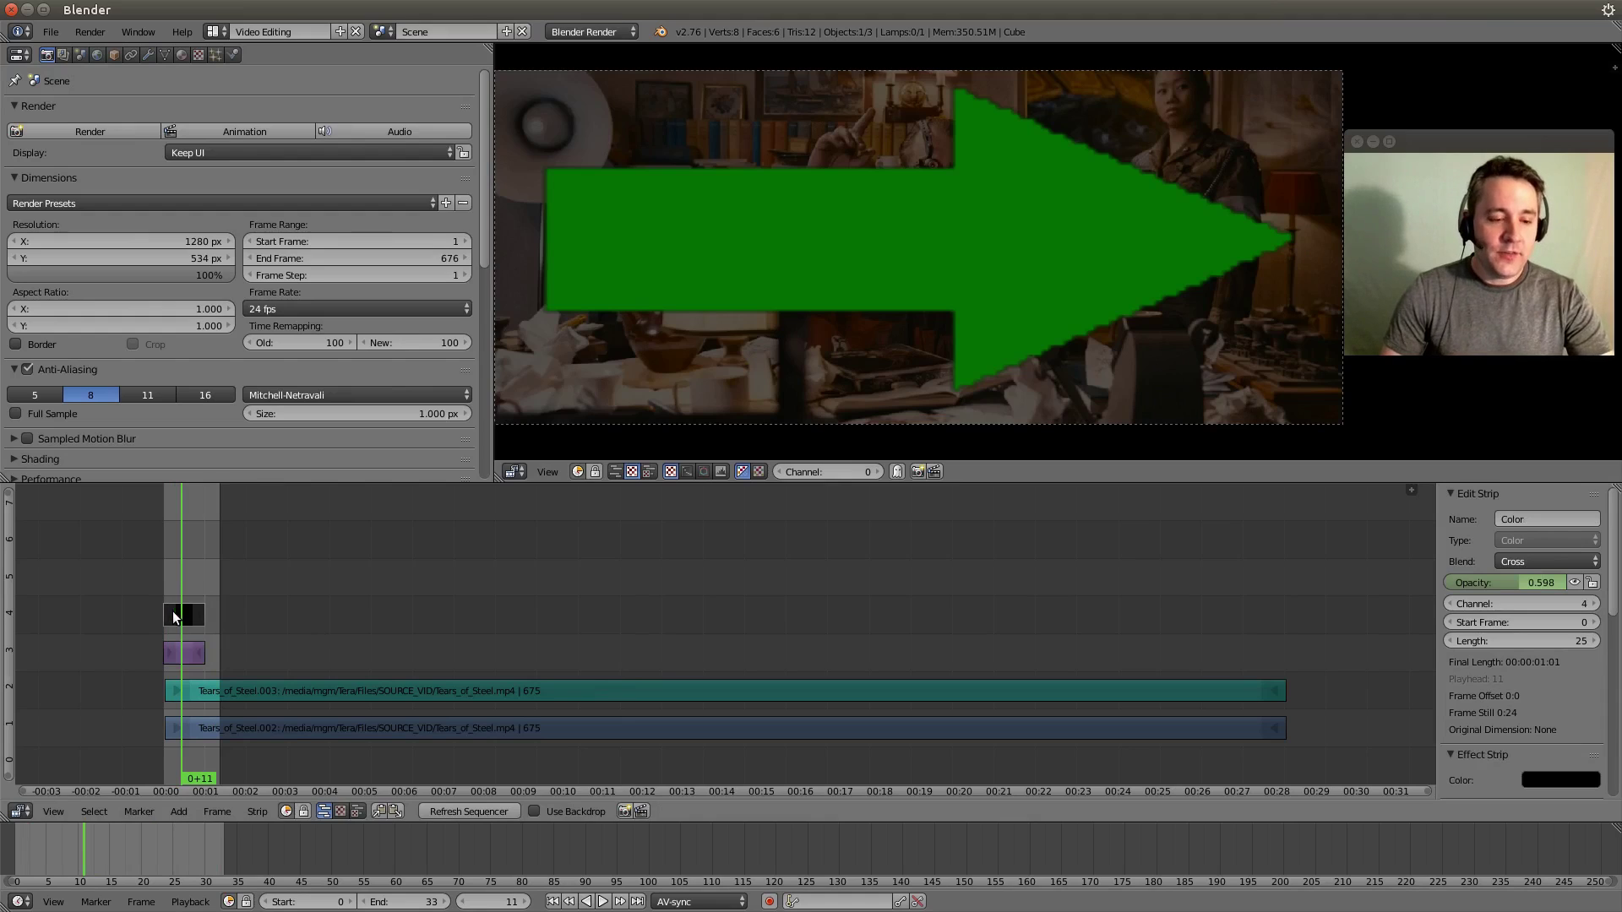
drag(173, 618, 566, 577)
drag(489, 614, 495, 614)
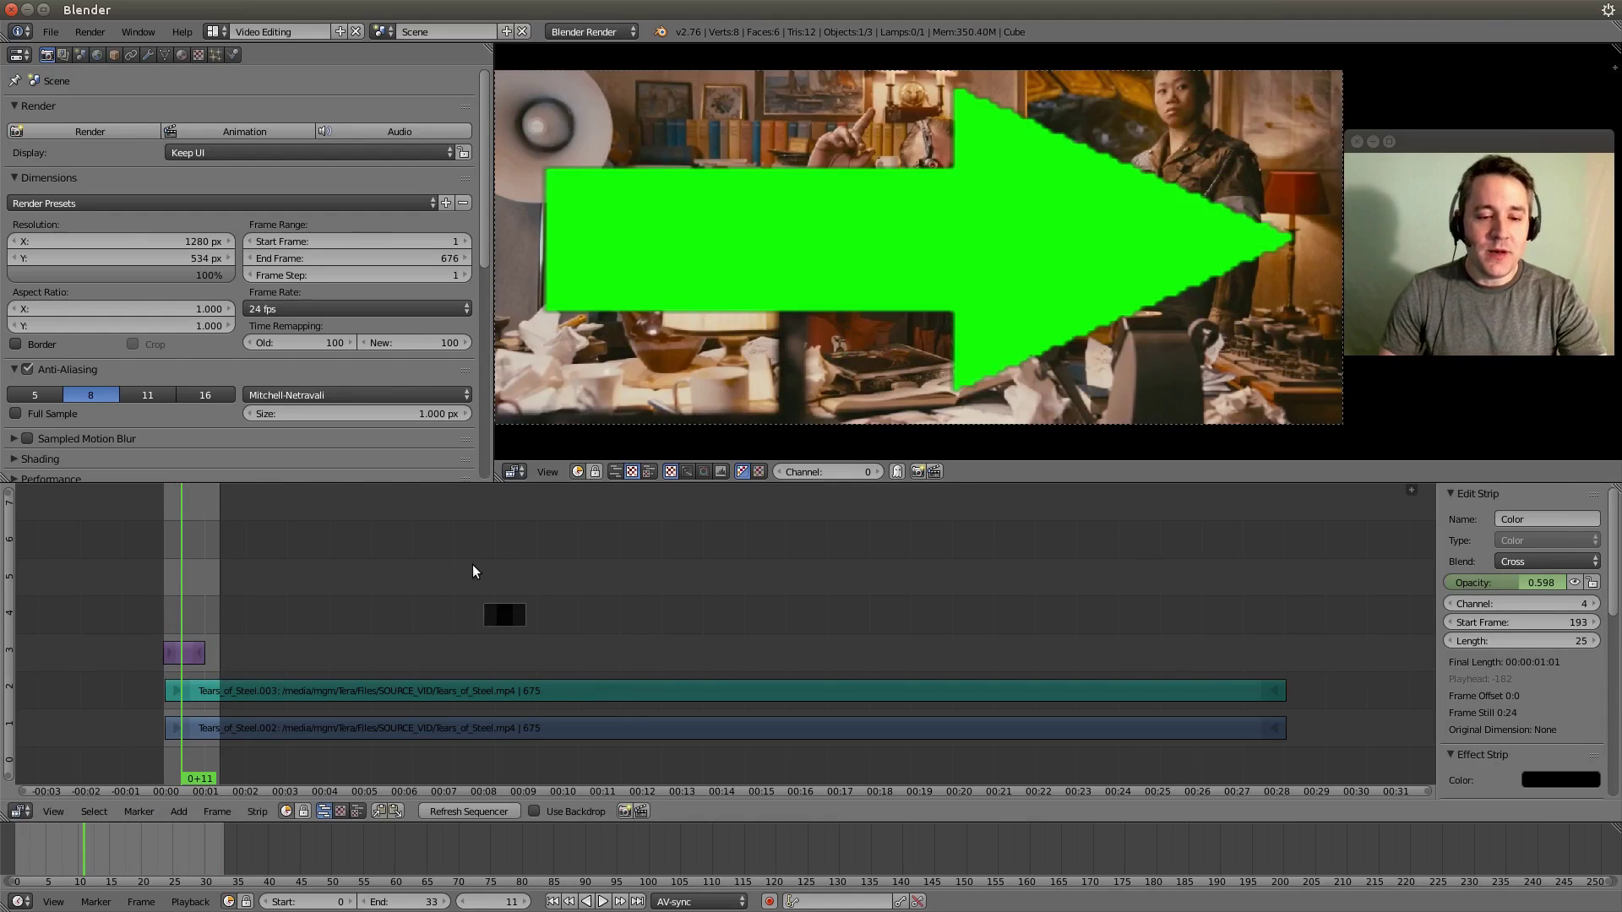
Set a 182–227 preview range around the black strip and play it from frame 205
key(p)
drag(464, 561, 539, 763)
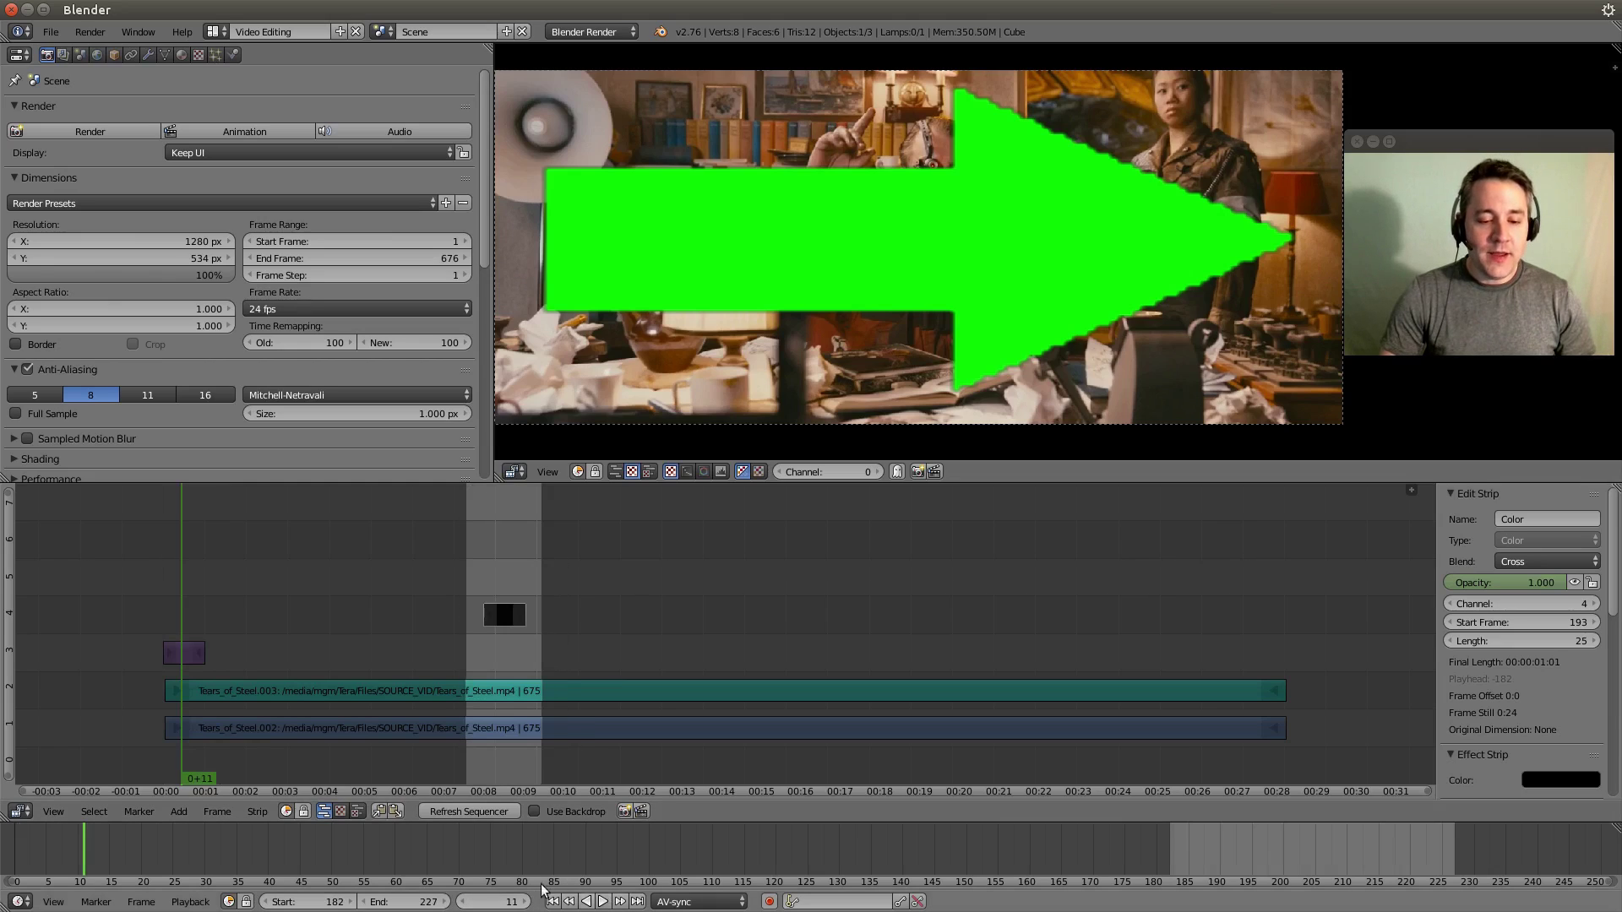
click(504, 722)
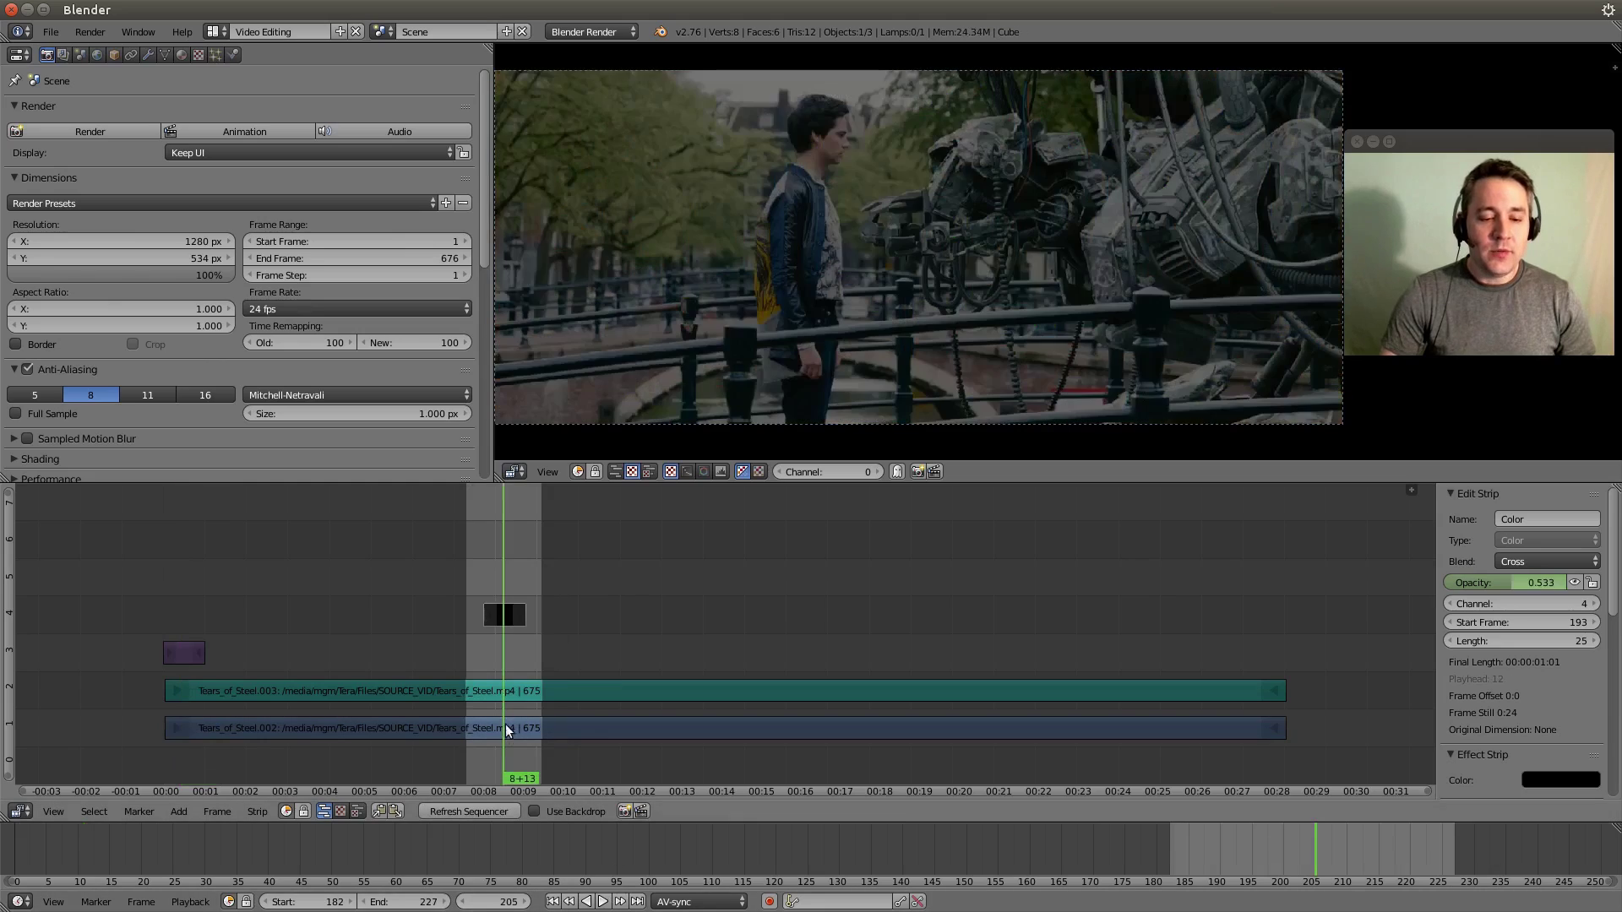
click(603, 901)
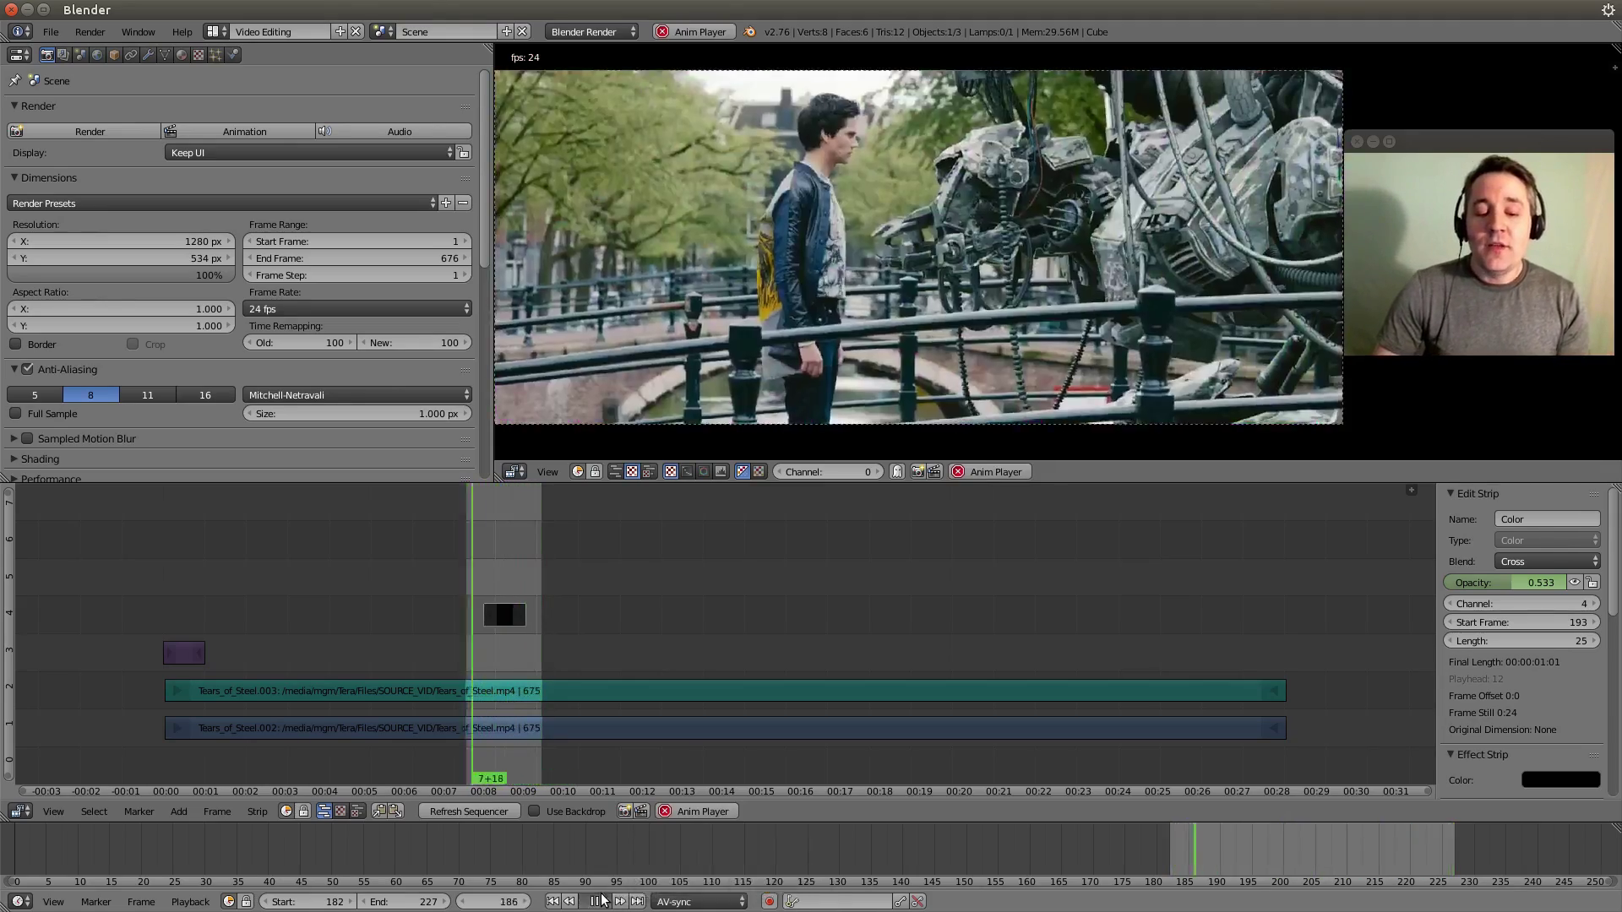
Clear the black strip's opacity keyframes so it stays at 1.000, then replay
click(602, 901)
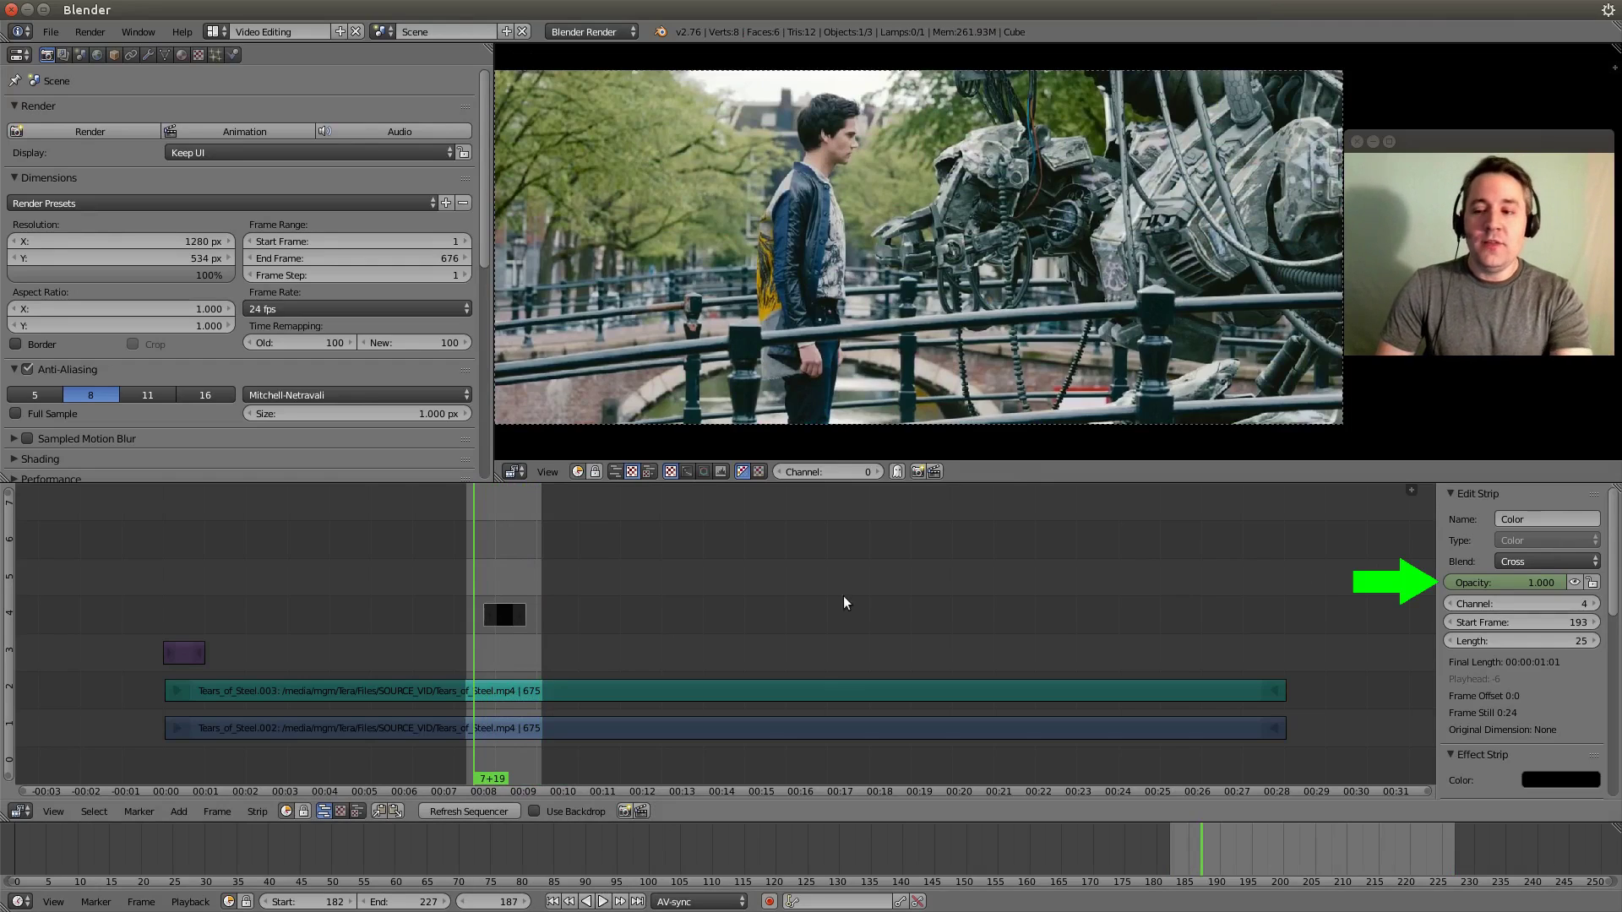
right_click(1513, 580)
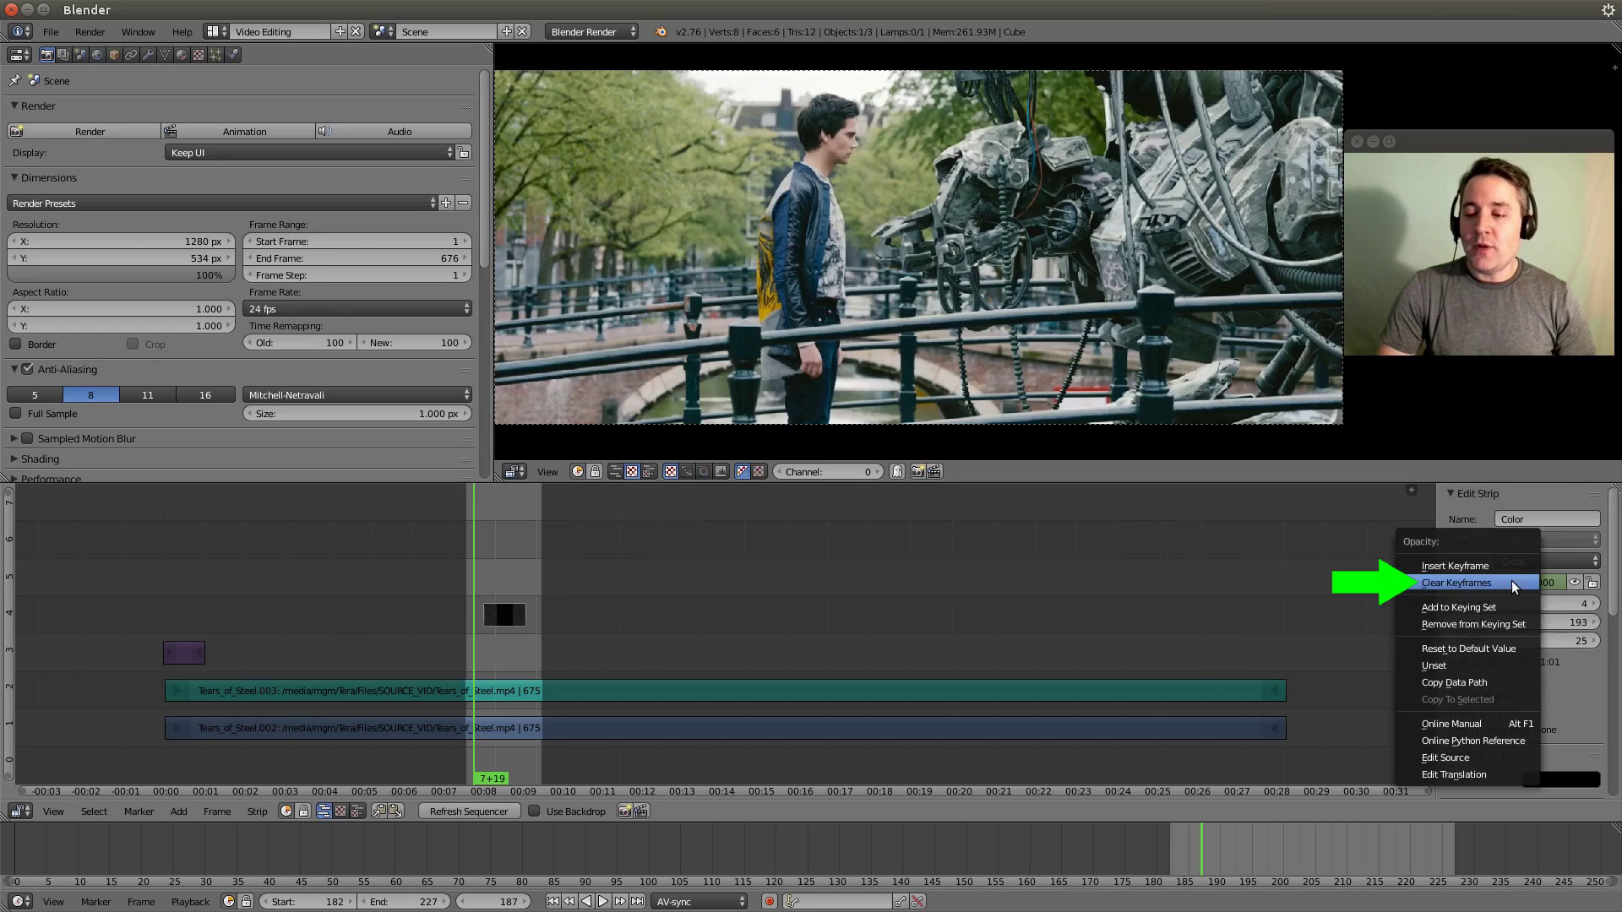
click(1448, 585)
key(alt+a)
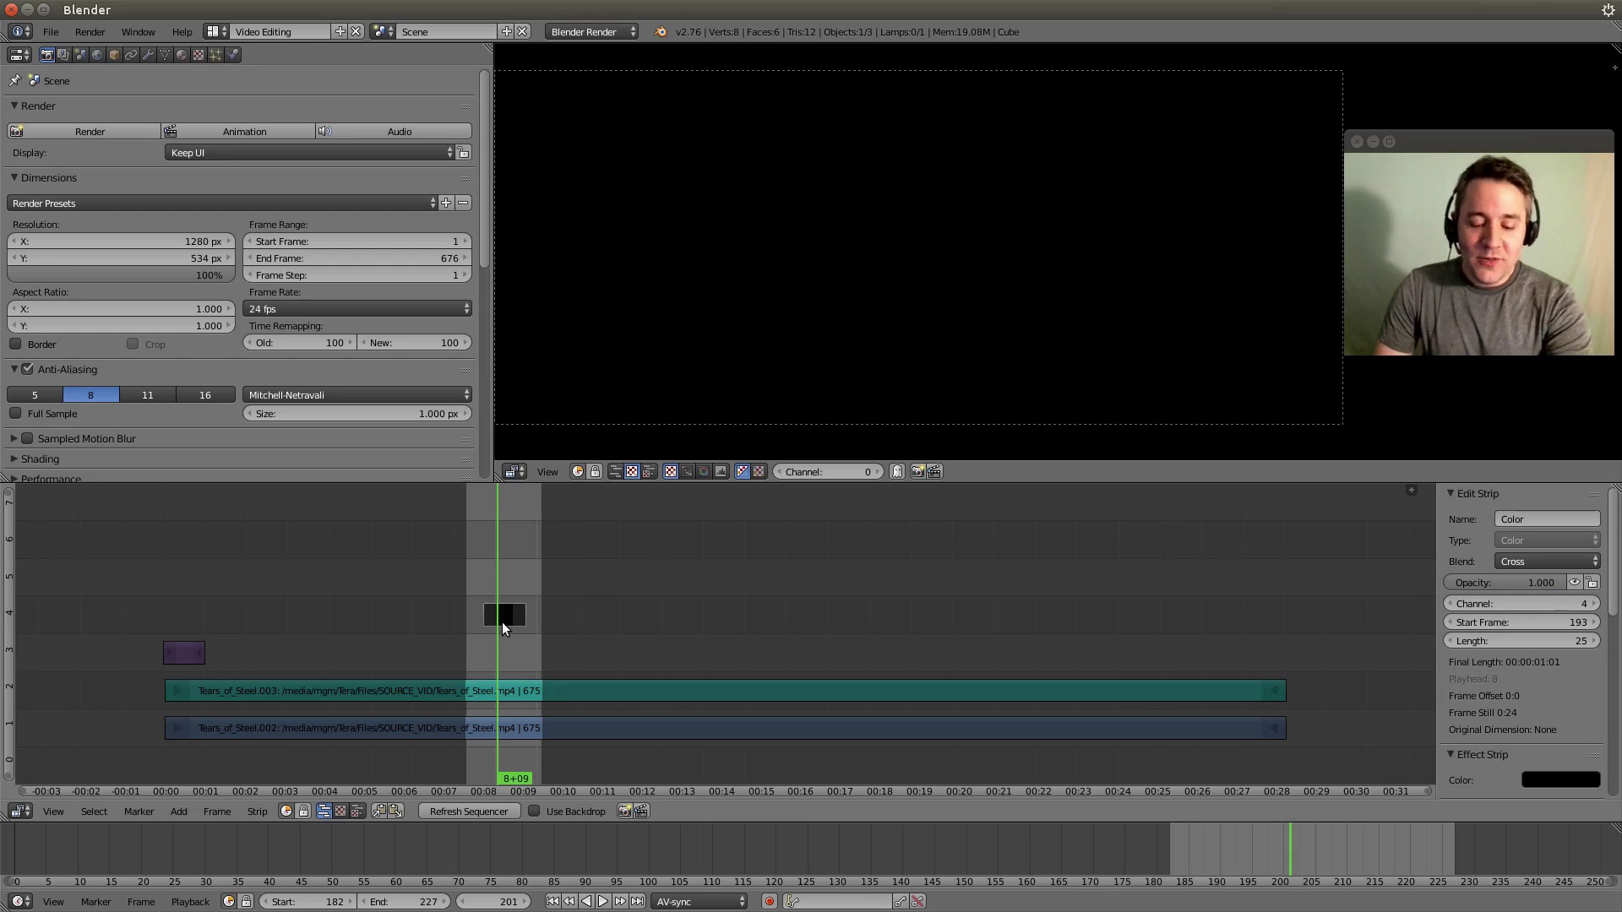
Keyframe the black strip's Opacity at 1 on frame 193 and 0 on frame 218, then play the fade
key(Escape)
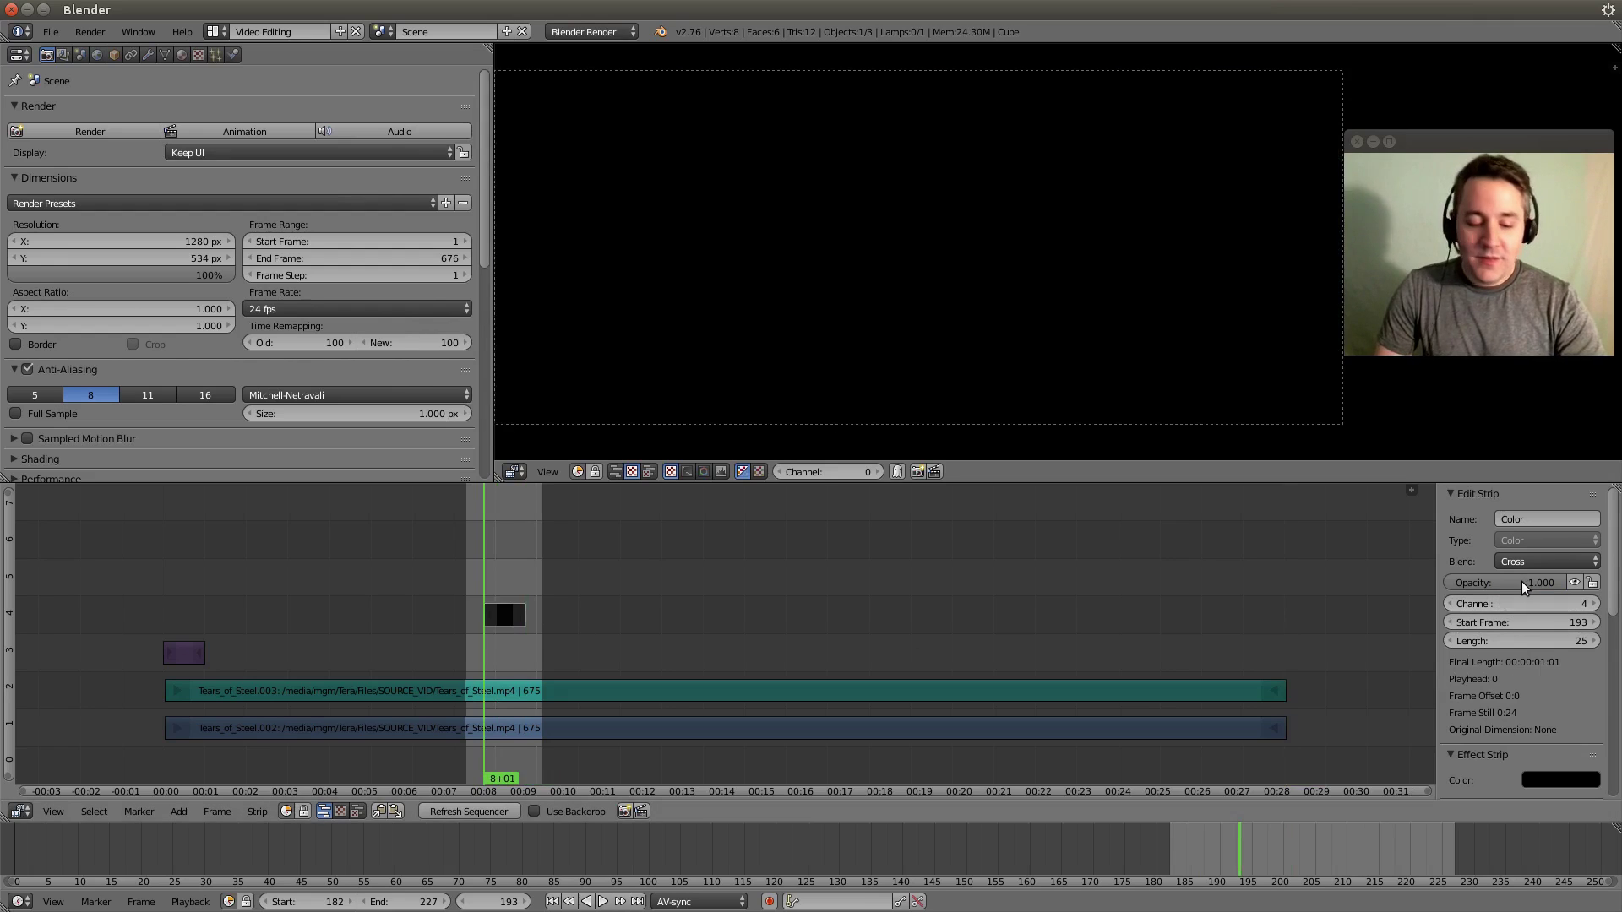
key(i)
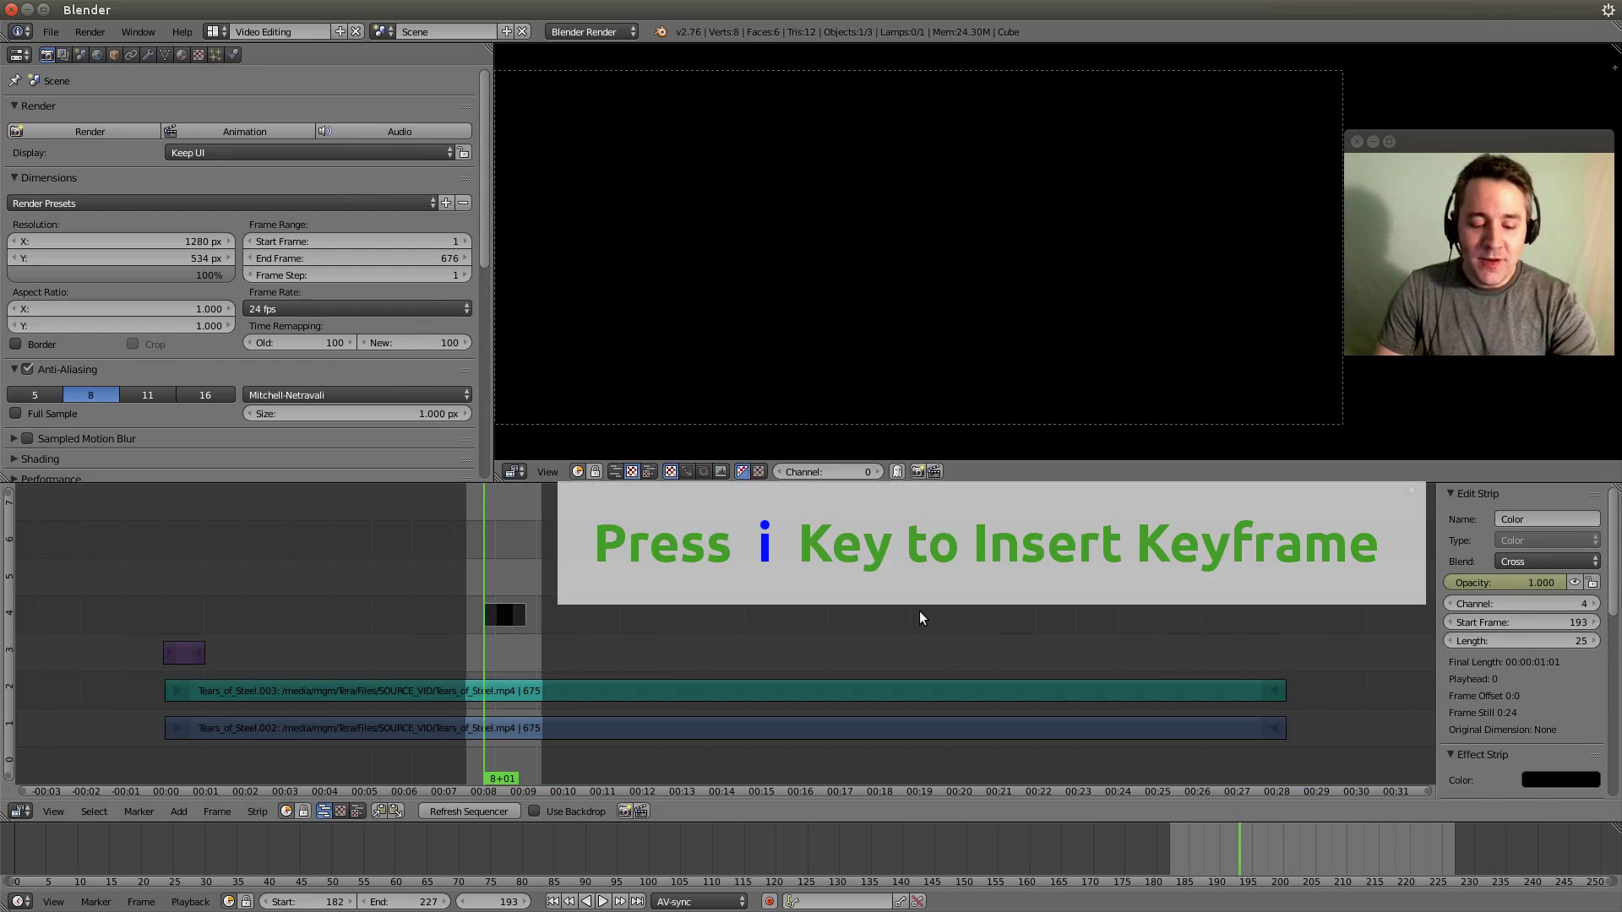
click(1539, 590)
text(0)
key(Return)
key(i)
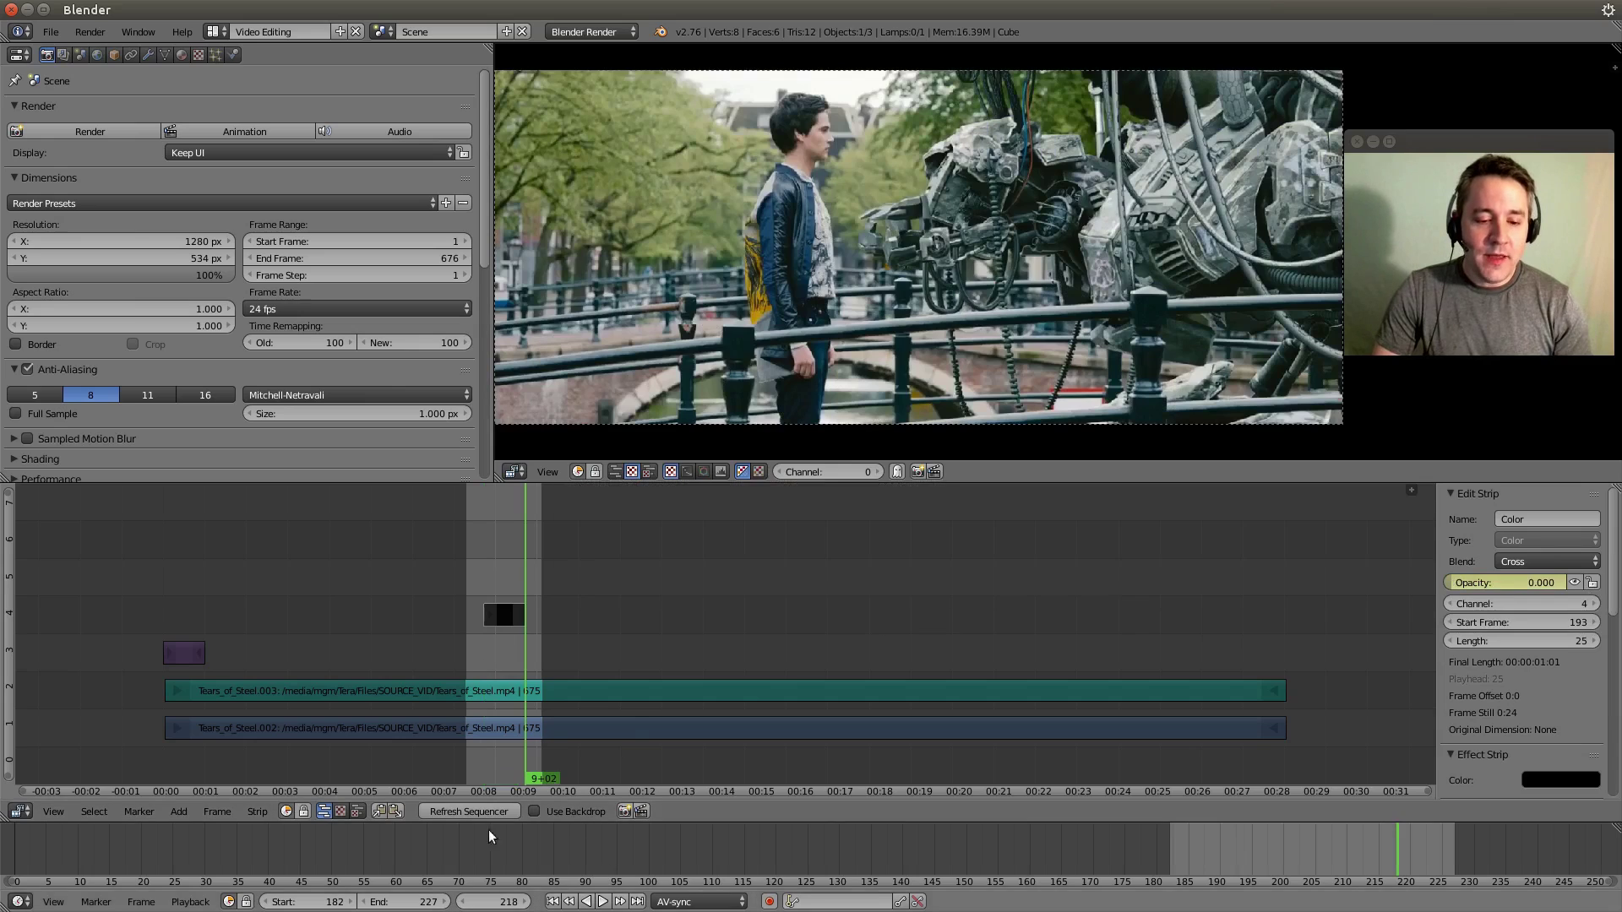
click(603, 902)
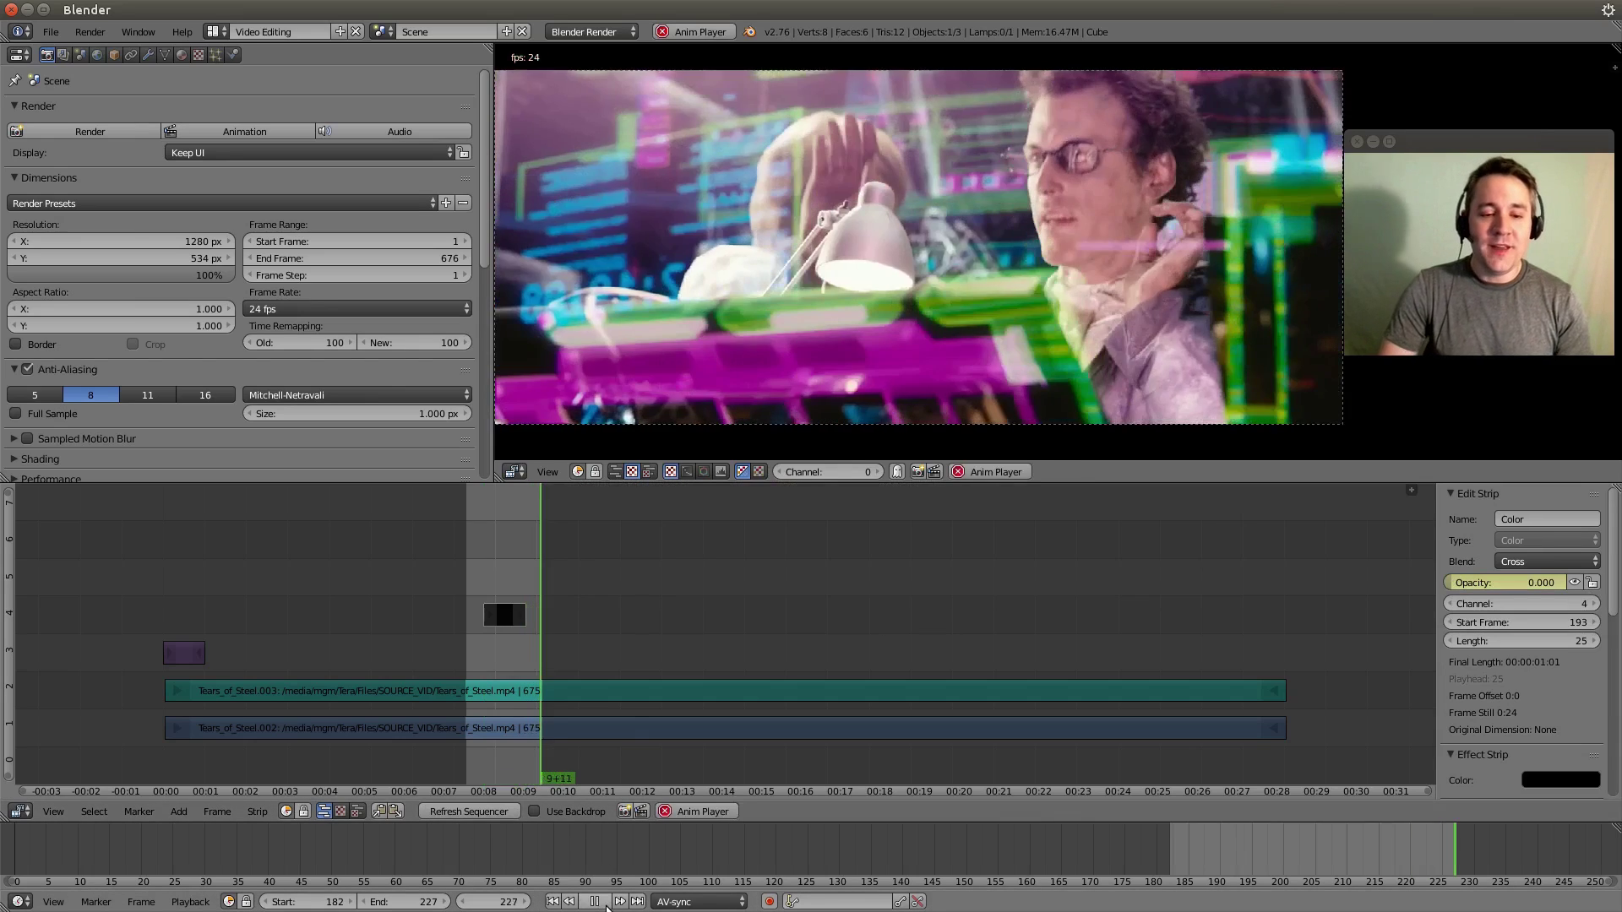